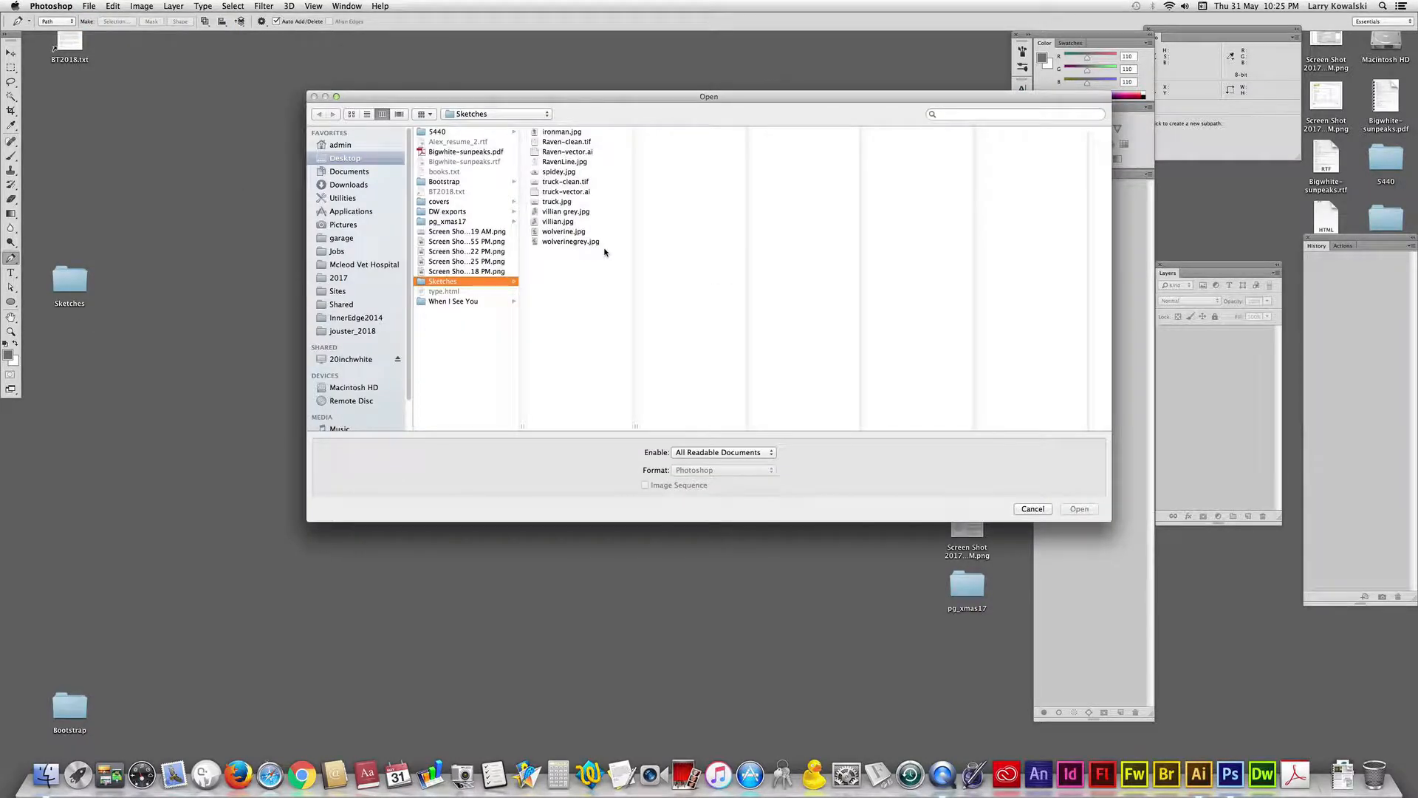
# Open wolverinegrey.jpg from the Sketches folder and enlarge its view to fit the screen
pyautogui.click(580, 241)
pyautogui.click(1080, 509)
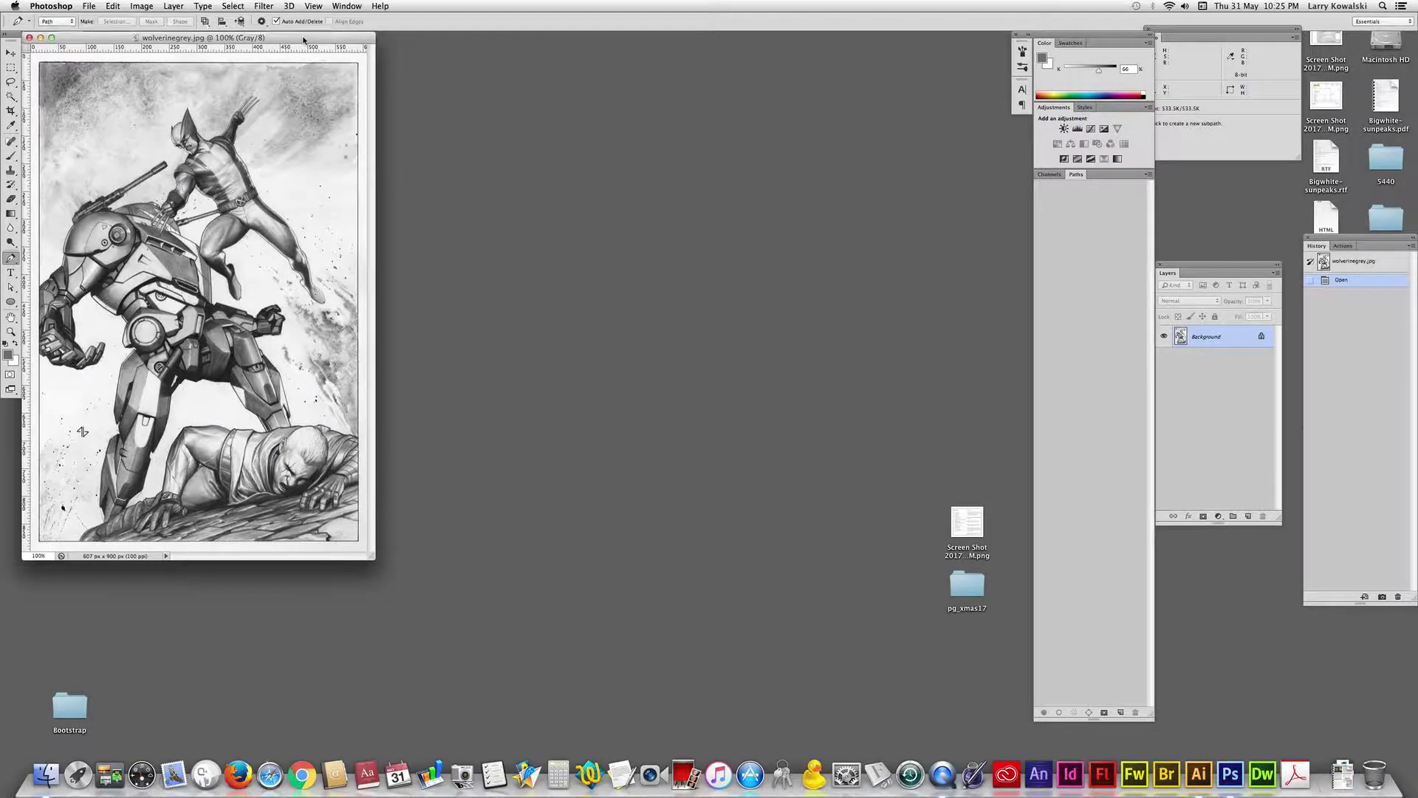
pyautogui.moveTo(295, 39); pyautogui.dragTo(600, 100)
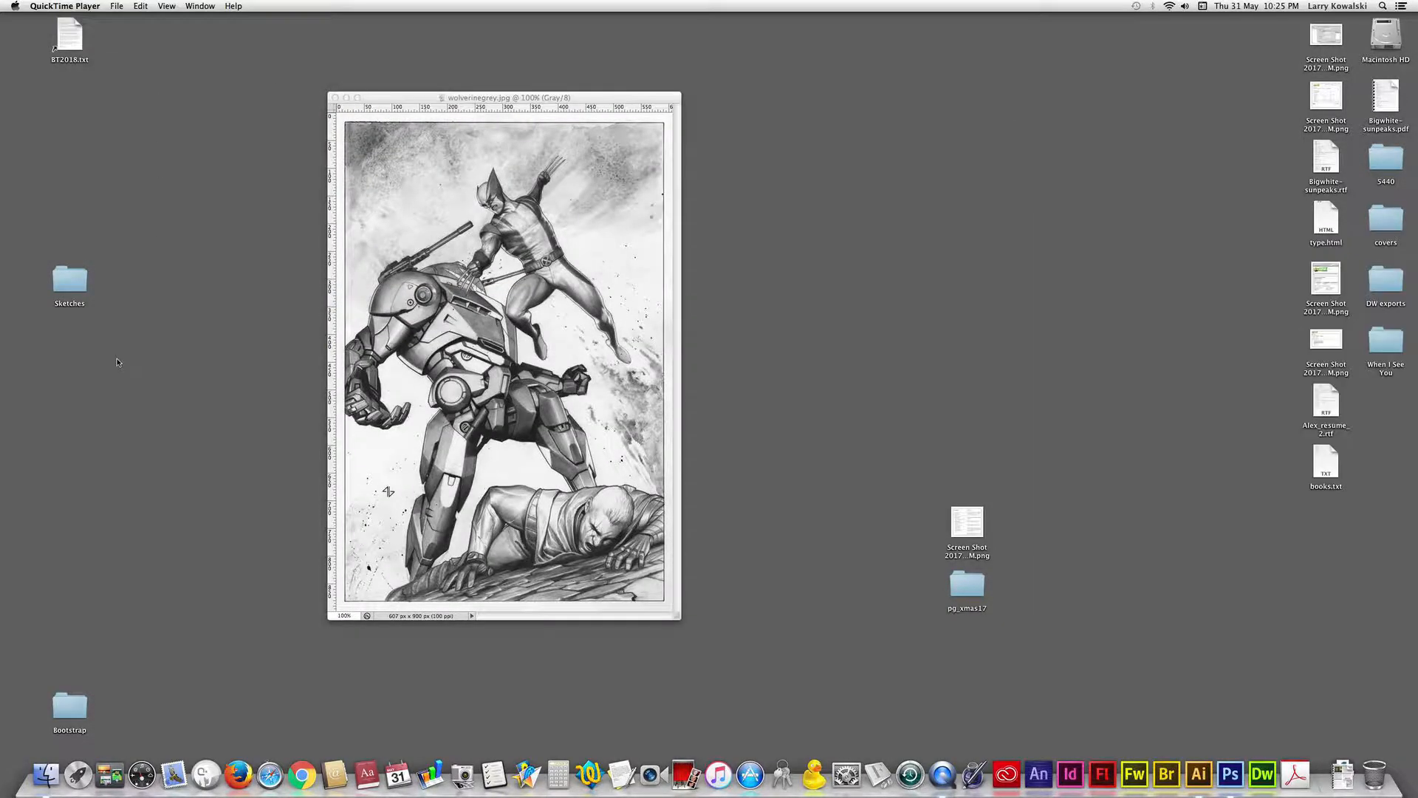
pyautogui.click(617, 98)
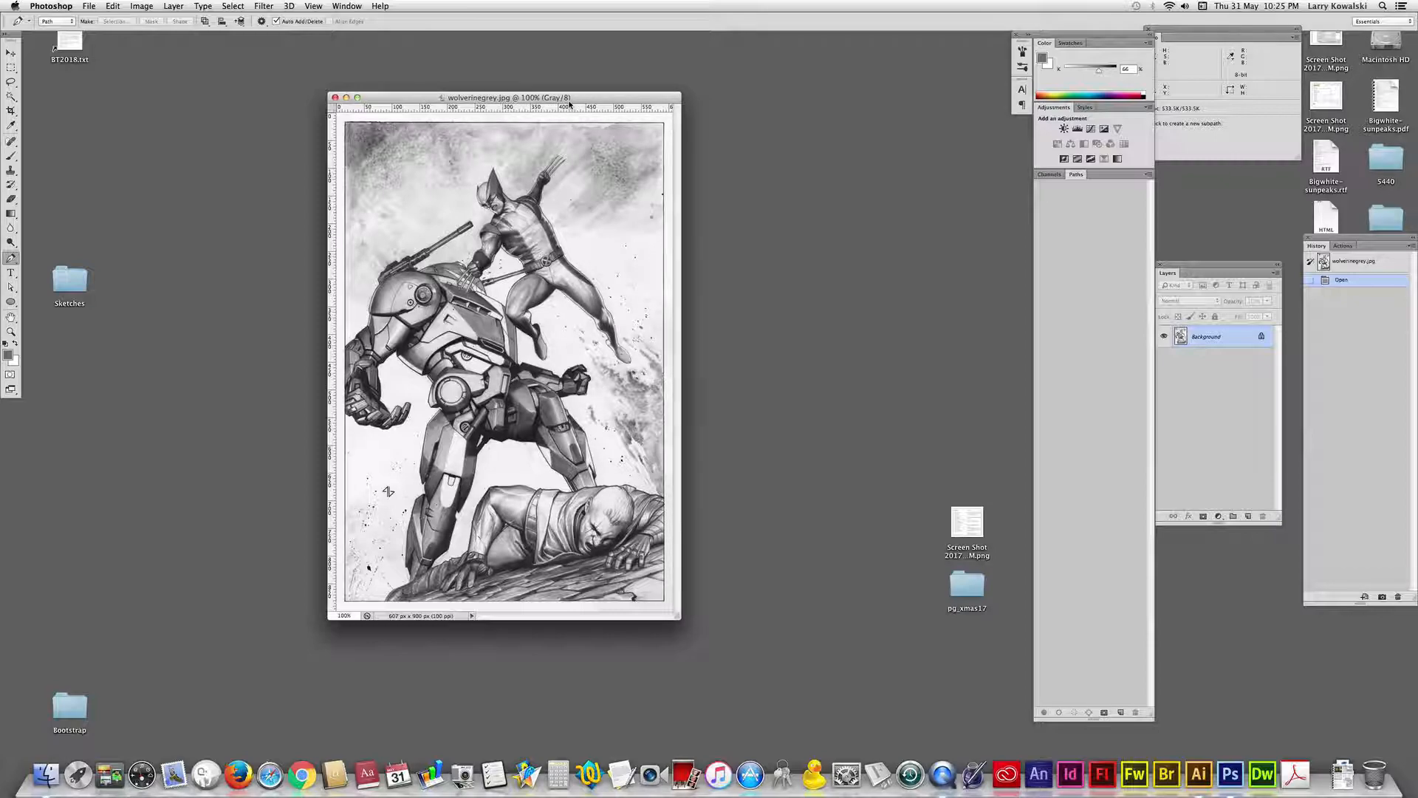
pyautogui.press('super+0')
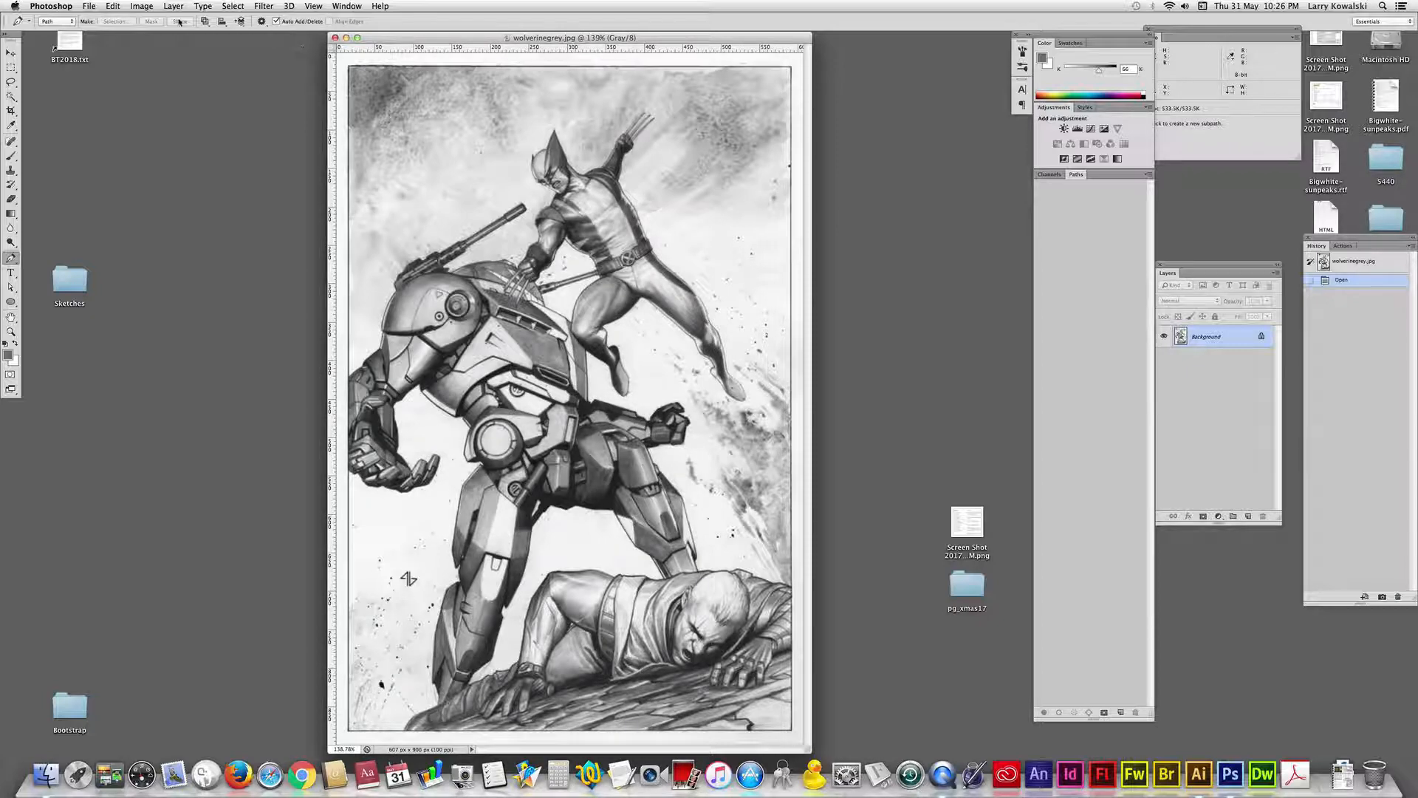
# Convert the grayscale image to RGB Color mode and reposition the document window on the workspace
pyautogui.click(142, 6)
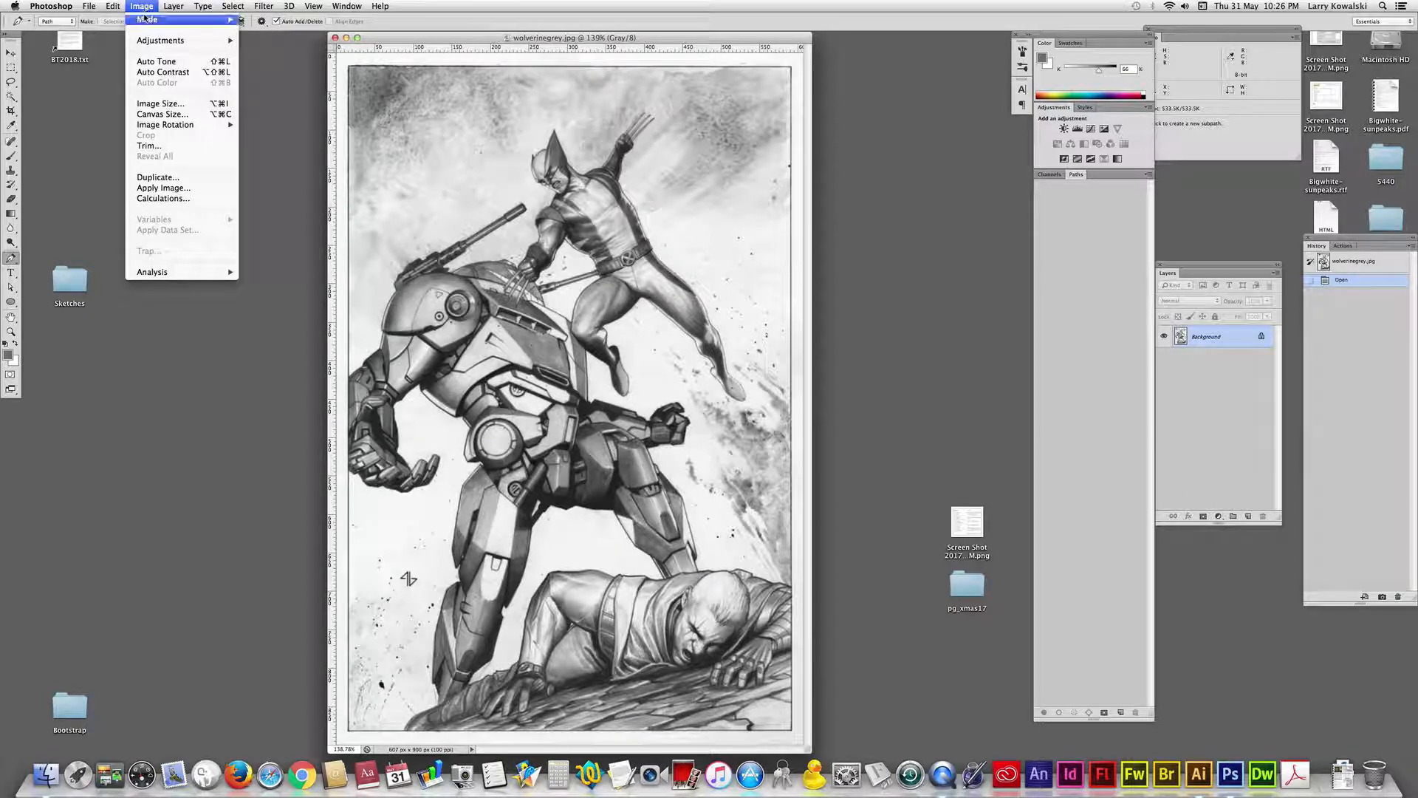
pyautogui.moveTo(144, 18)
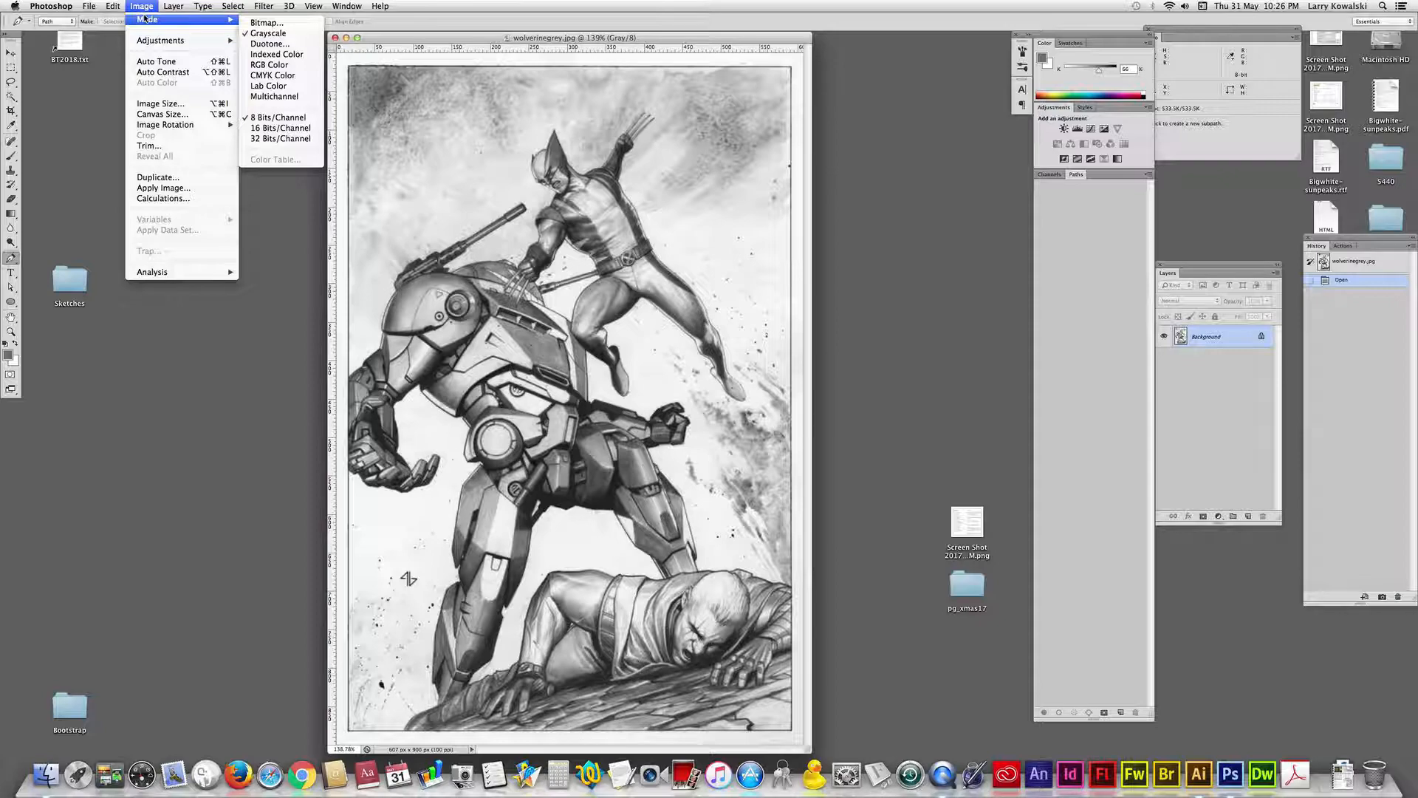
pyautogui.click(287, 66)
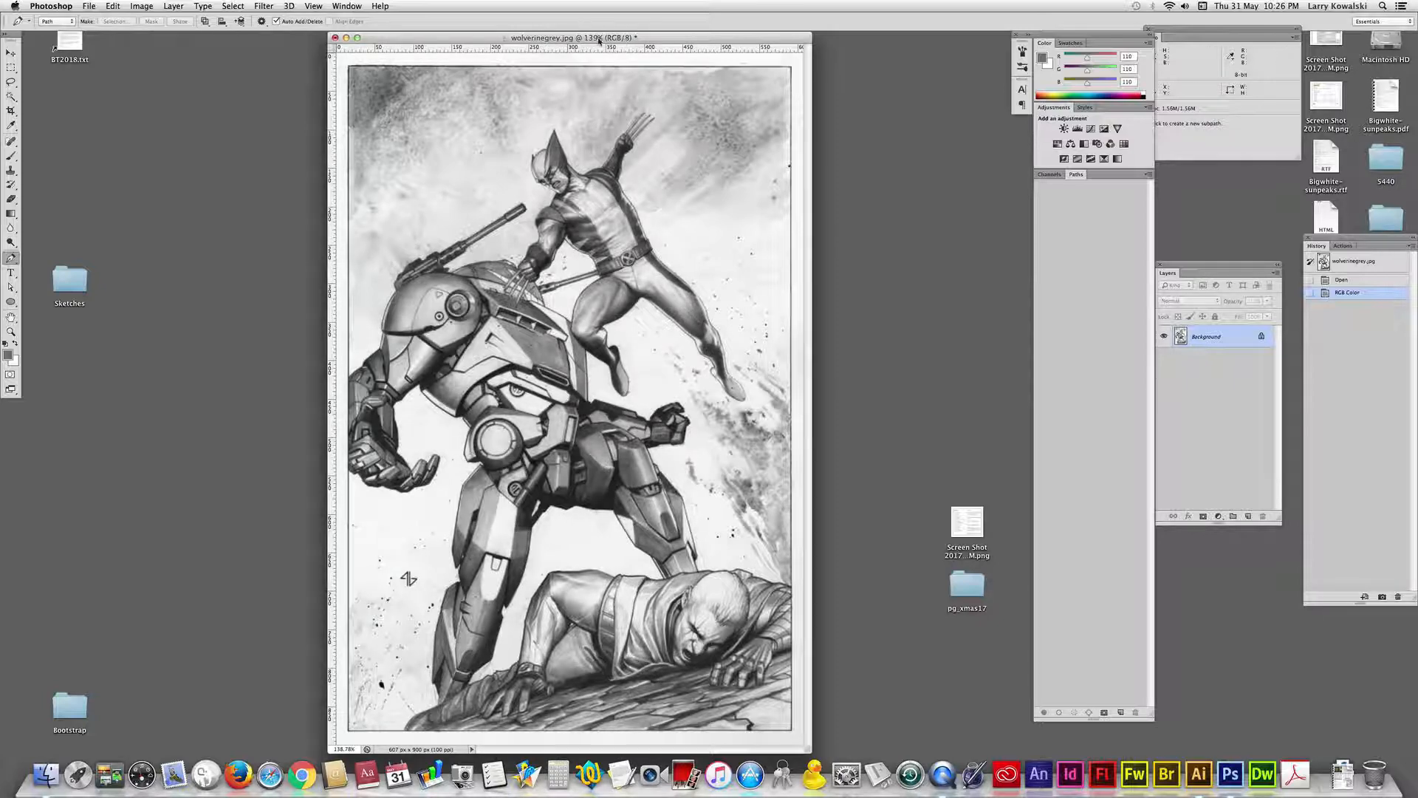
pyautogui.moveTo(671, 37); pyautogui.dragTo(513, 42)
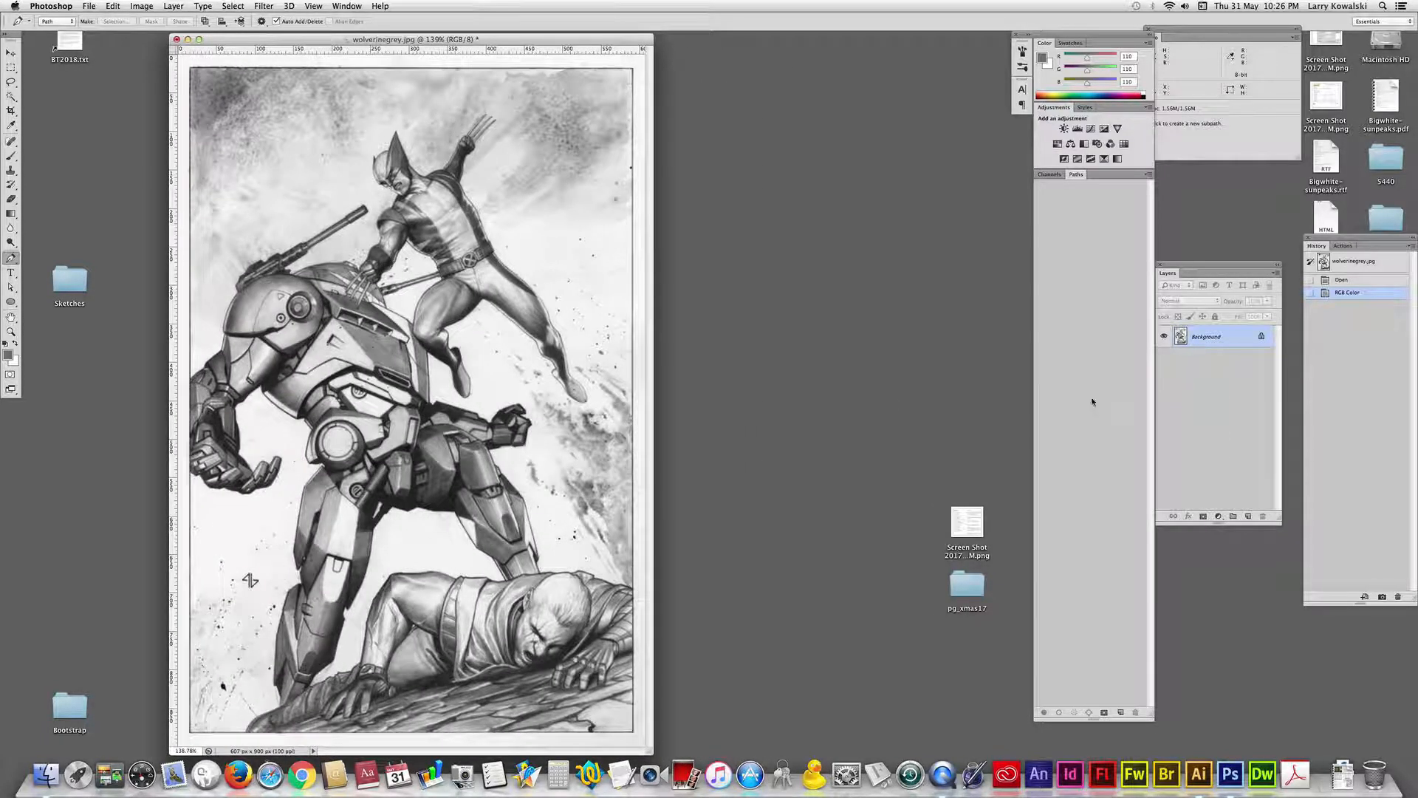
# Convert the locked Background into a regular layer named Artwork
pyautogui.moveTo(1238, 265); pyautogui.dragTo(776, 208)
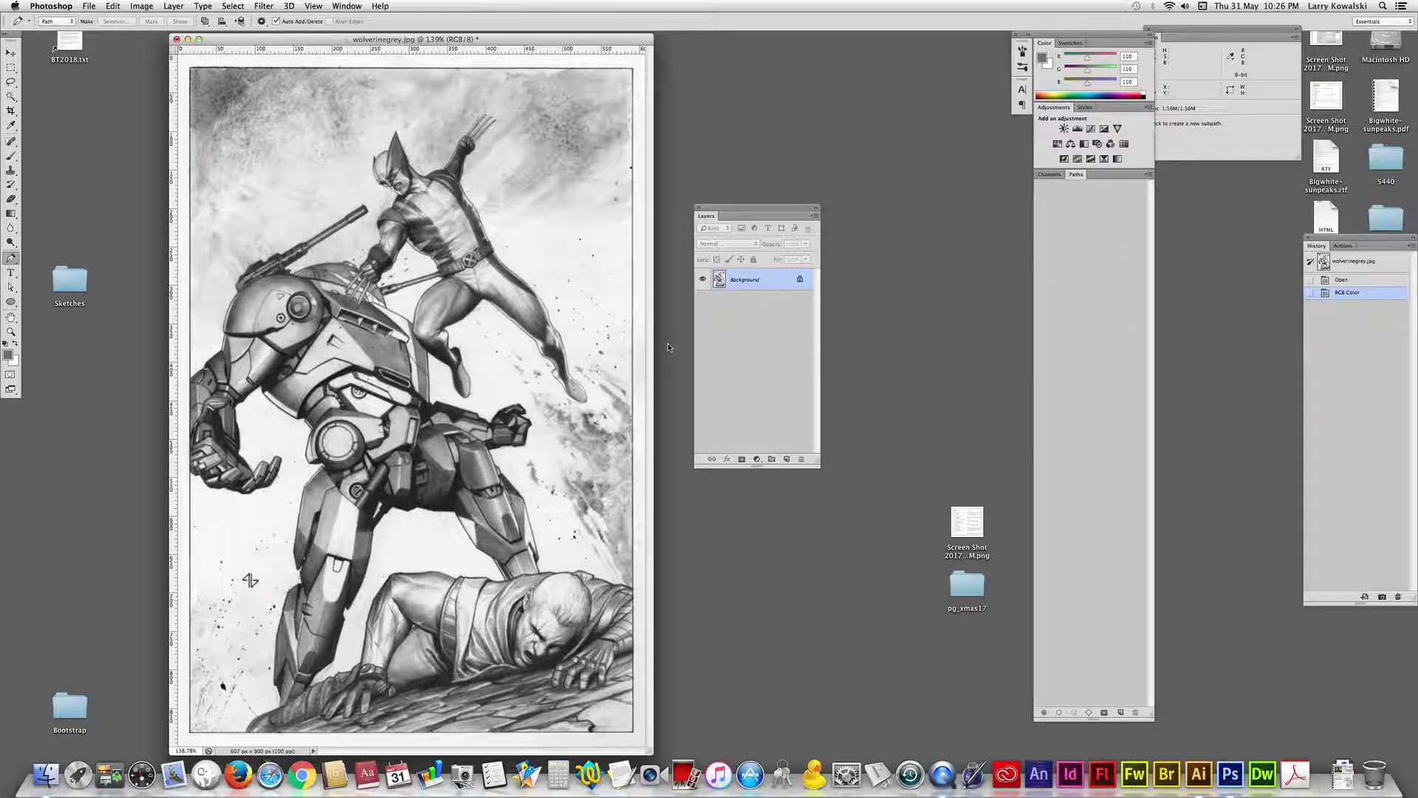
pyautogui.doubleClick(780, 286)
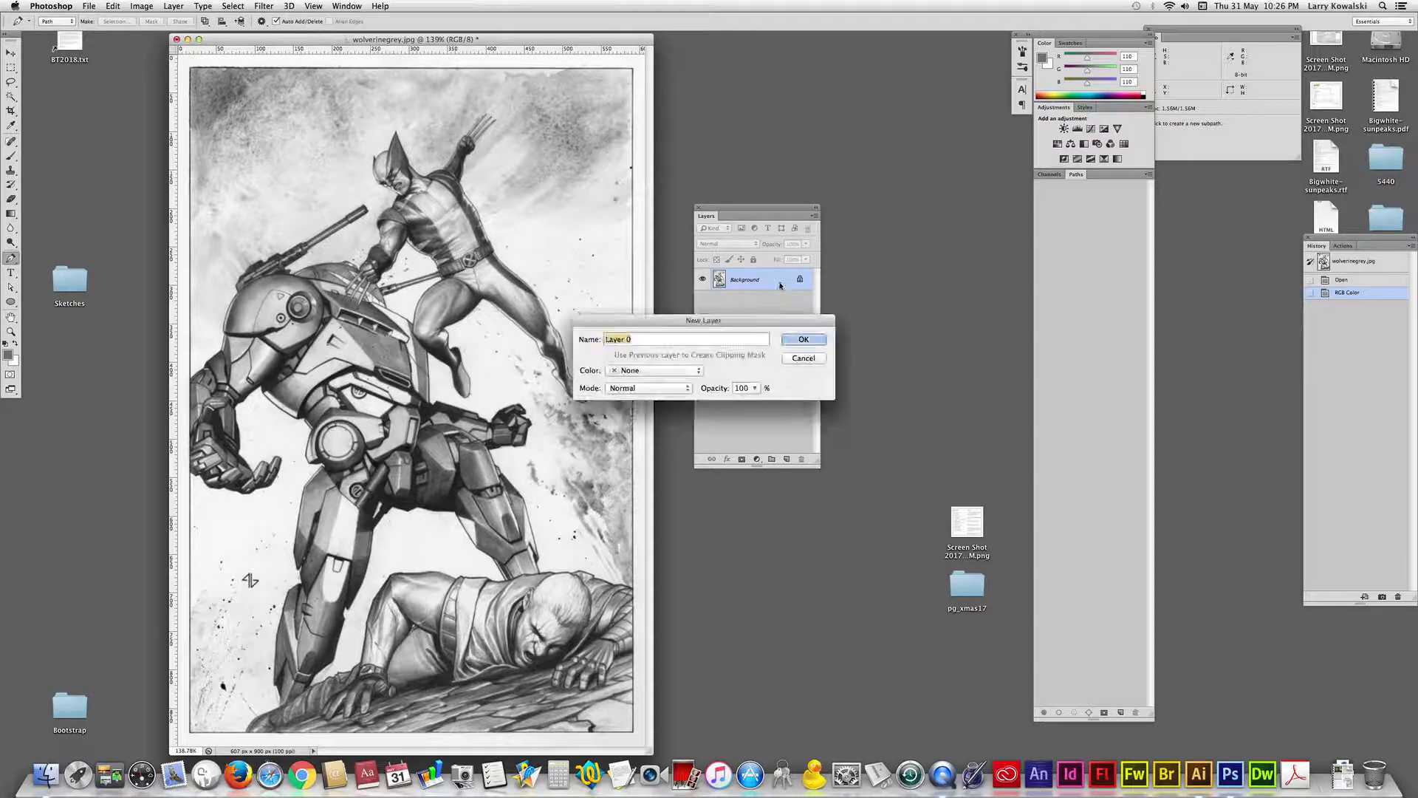
pyautogui.moveTo(729, 327); pyautogui.dragTo(562, 291)
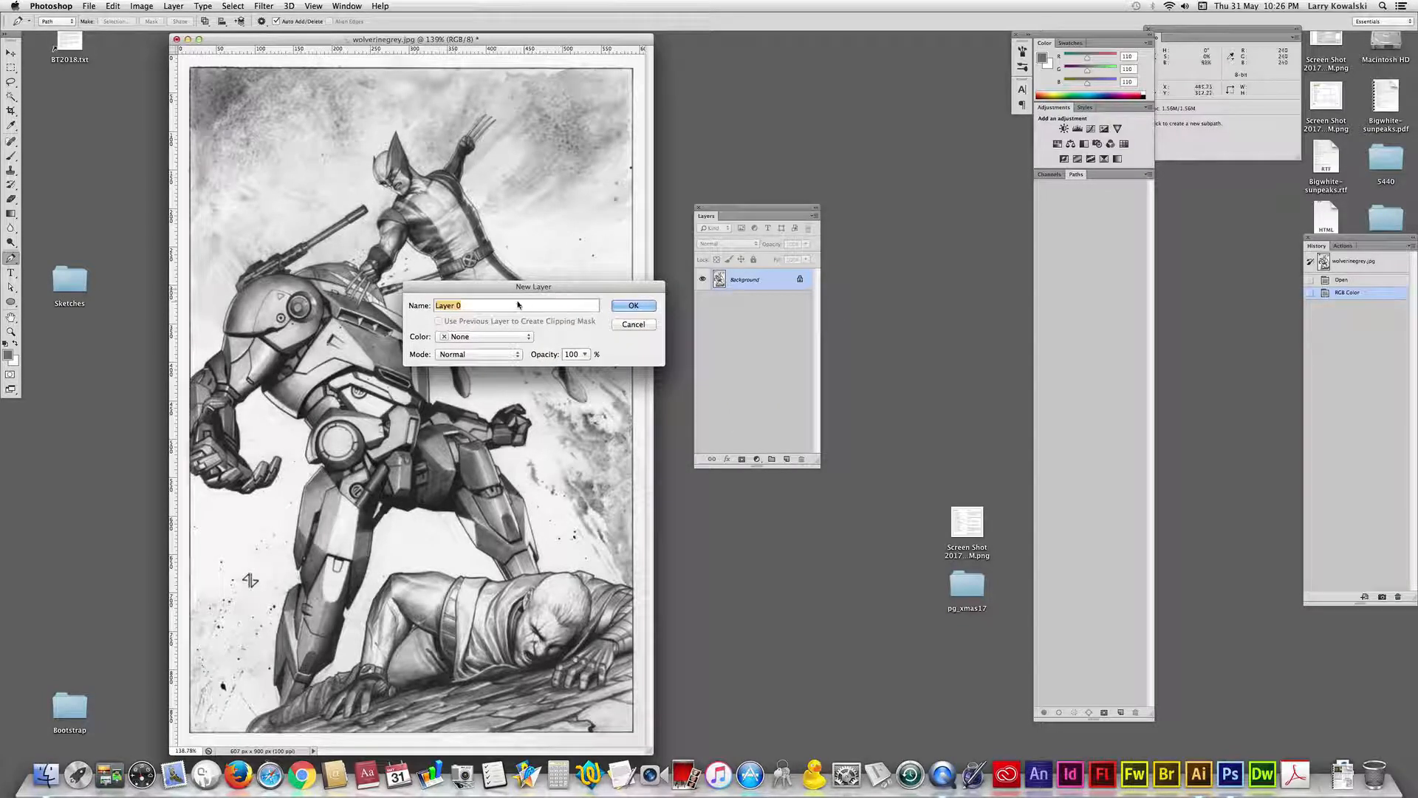
pyautogui.write('Artwork')
pyautogui.click(627, 306)
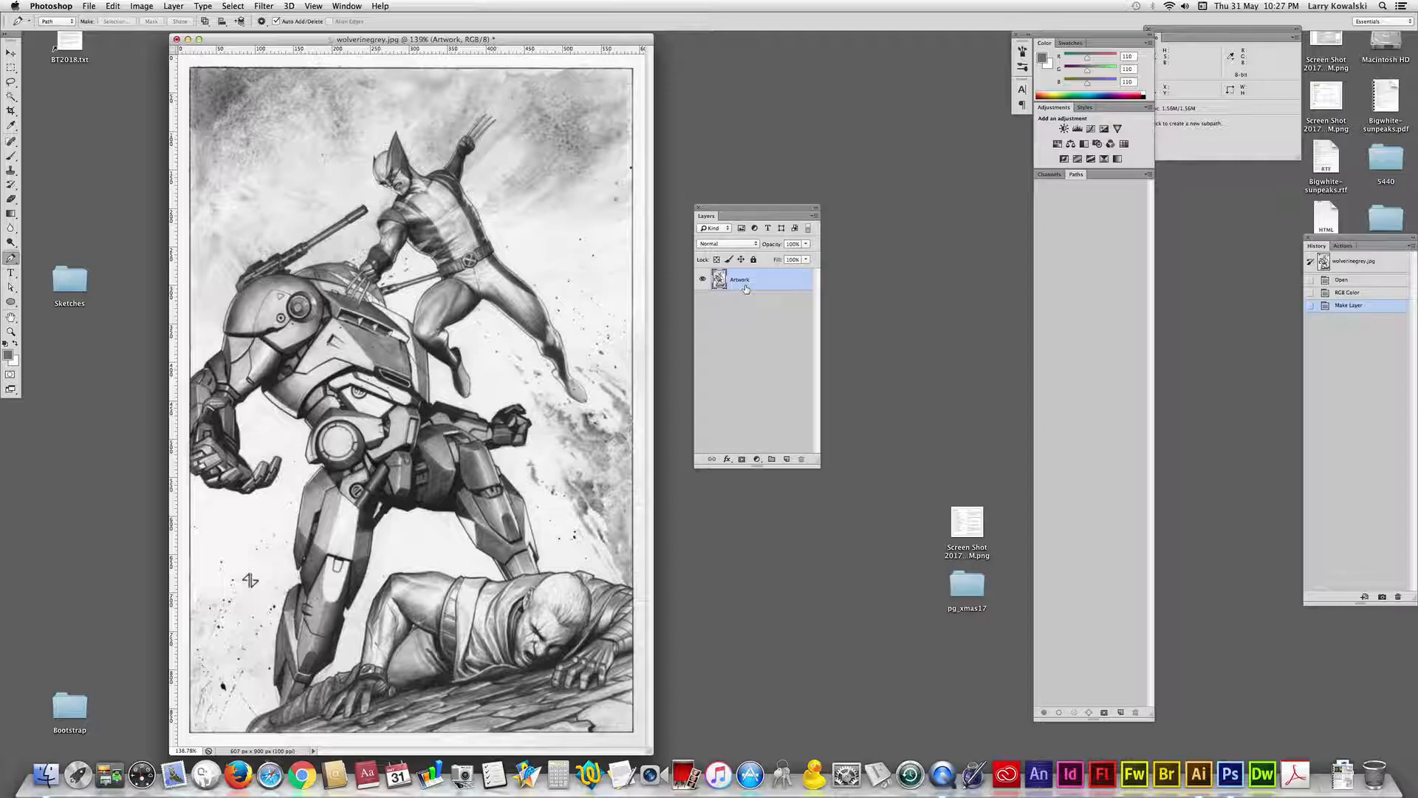
# Set the Artwork layer's blending mode to Multiply and lock the layer completely
pyautogui.click(737, 248)
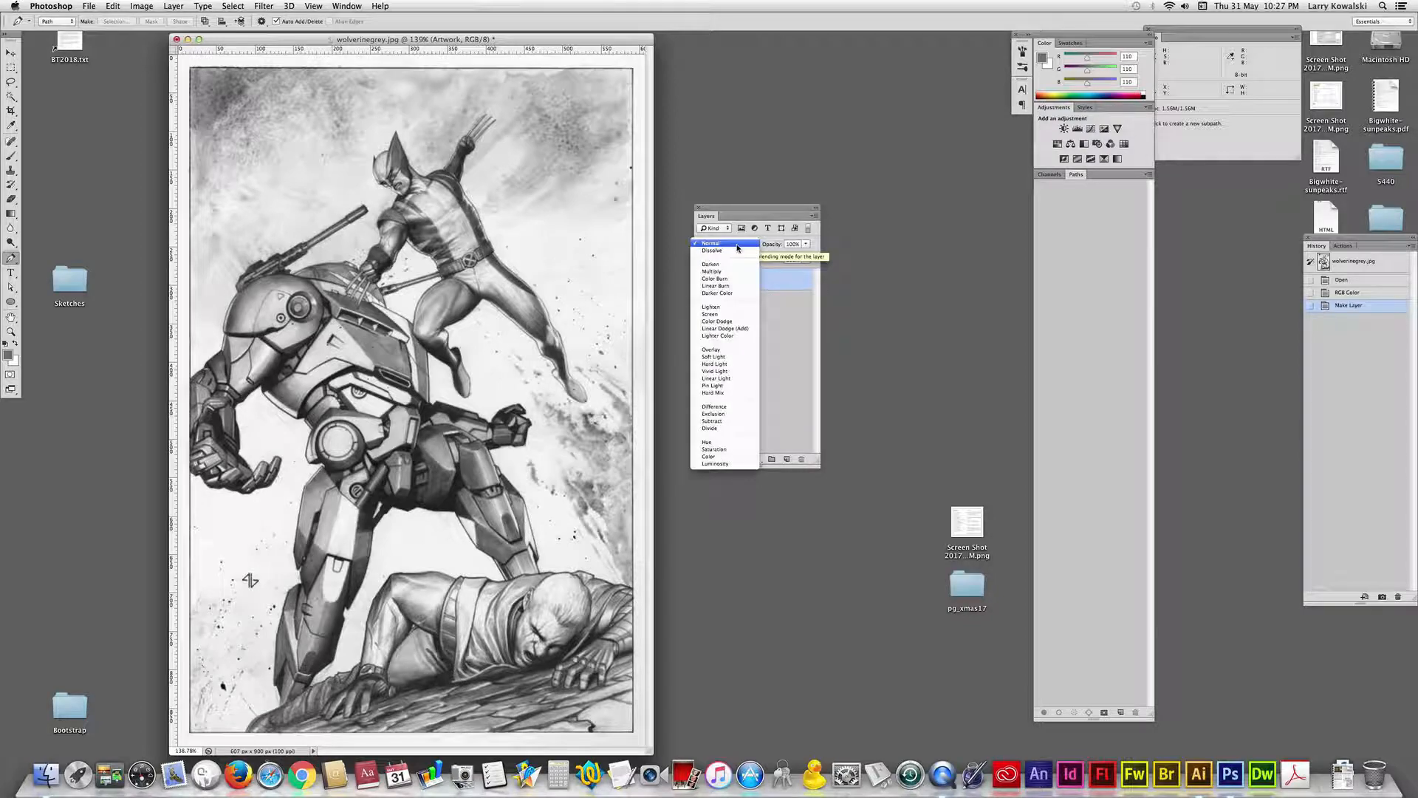
pyautogui.click(731, 273)
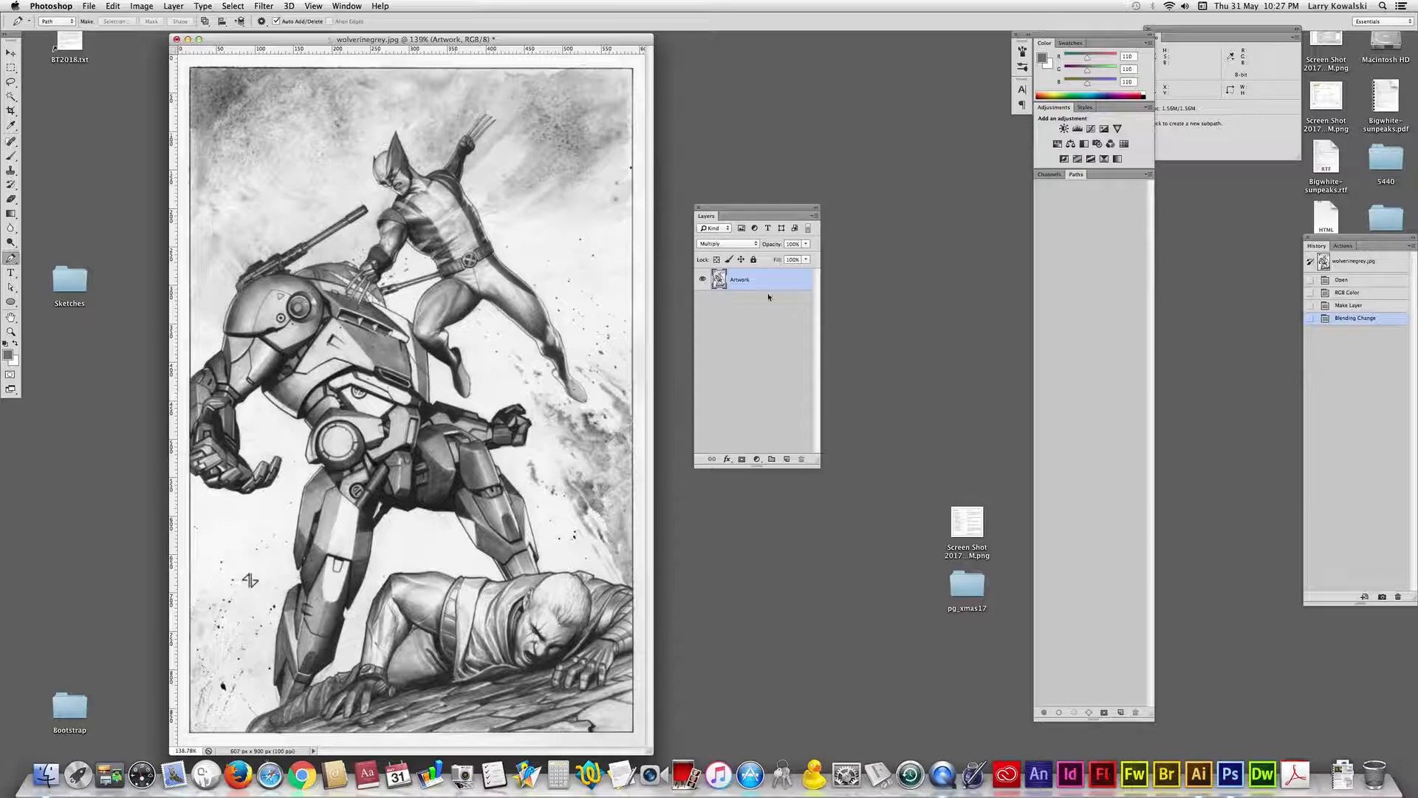
pyautogui.click(754, 260)
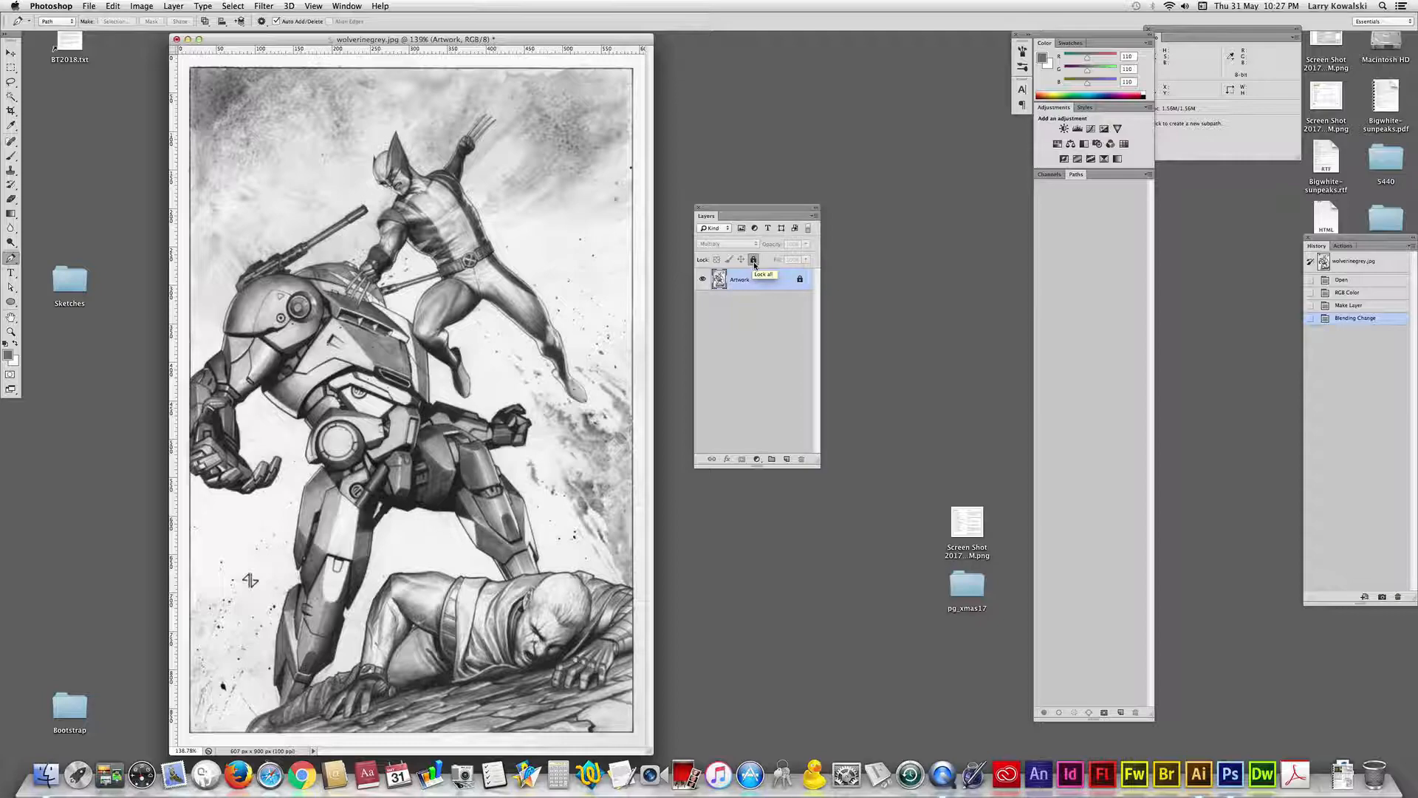
# Create a new layer named colors and place it beneath the Artwork layer
pyautogui.click(816, 216)
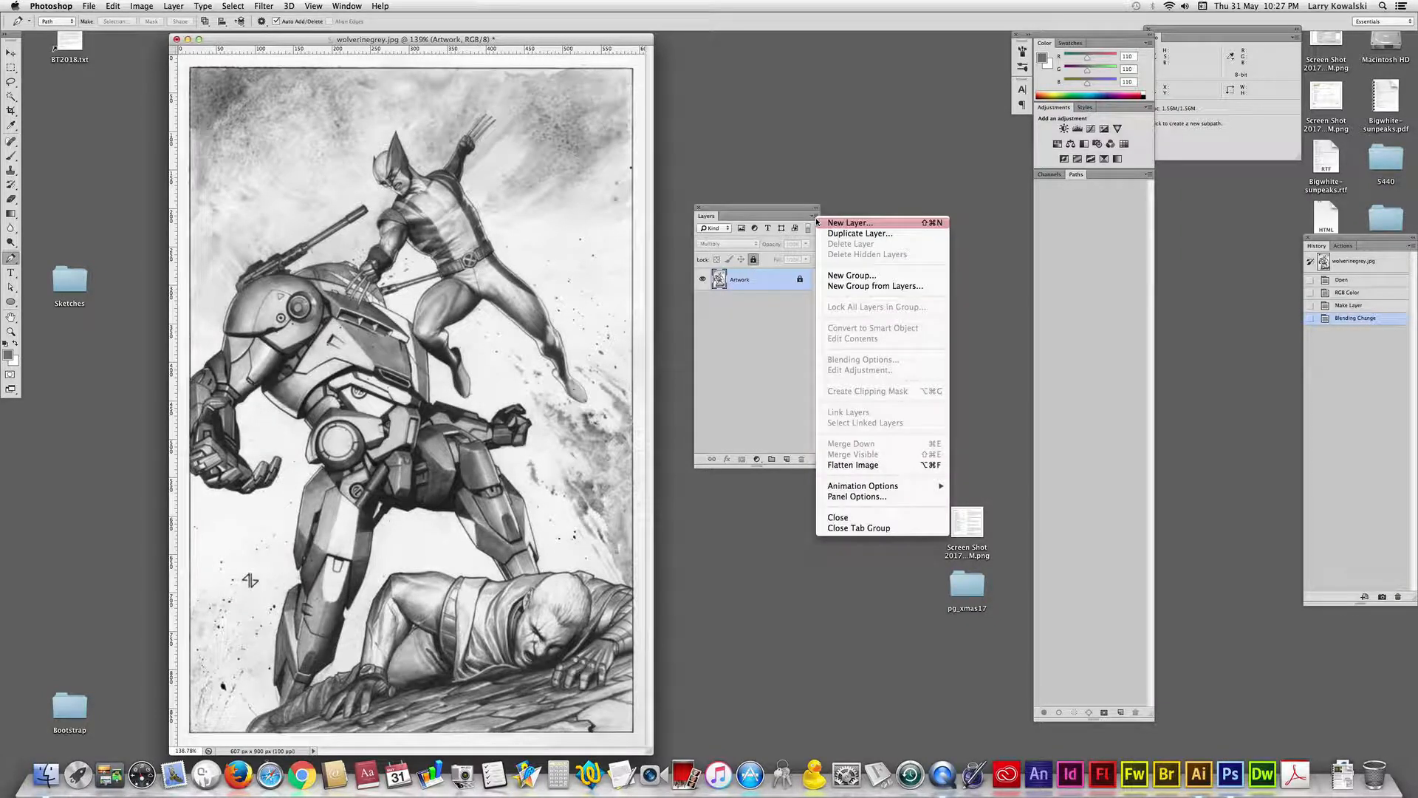
pyautogui.click(836, 223)
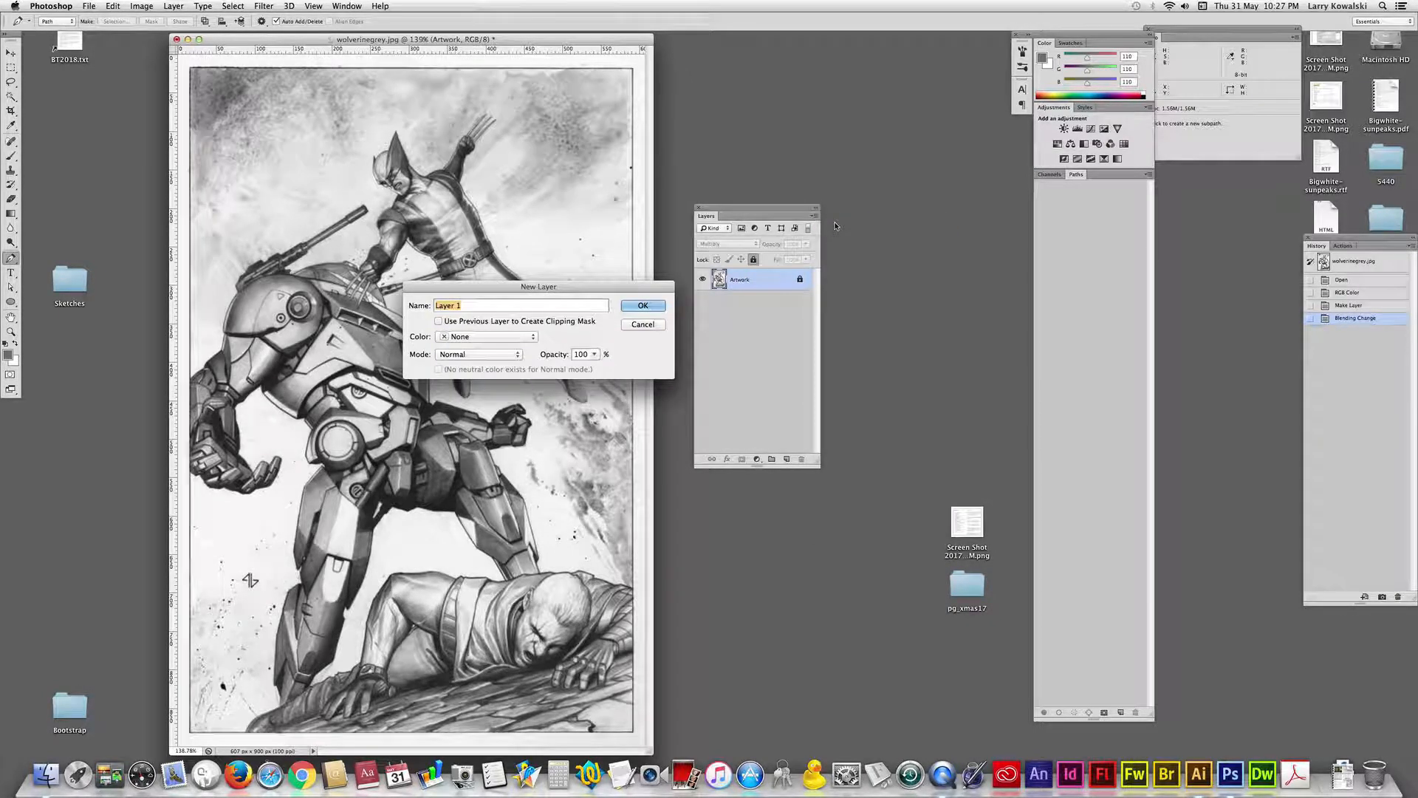
pyautogui.write('colors')
pyautogui.click(640, 307)
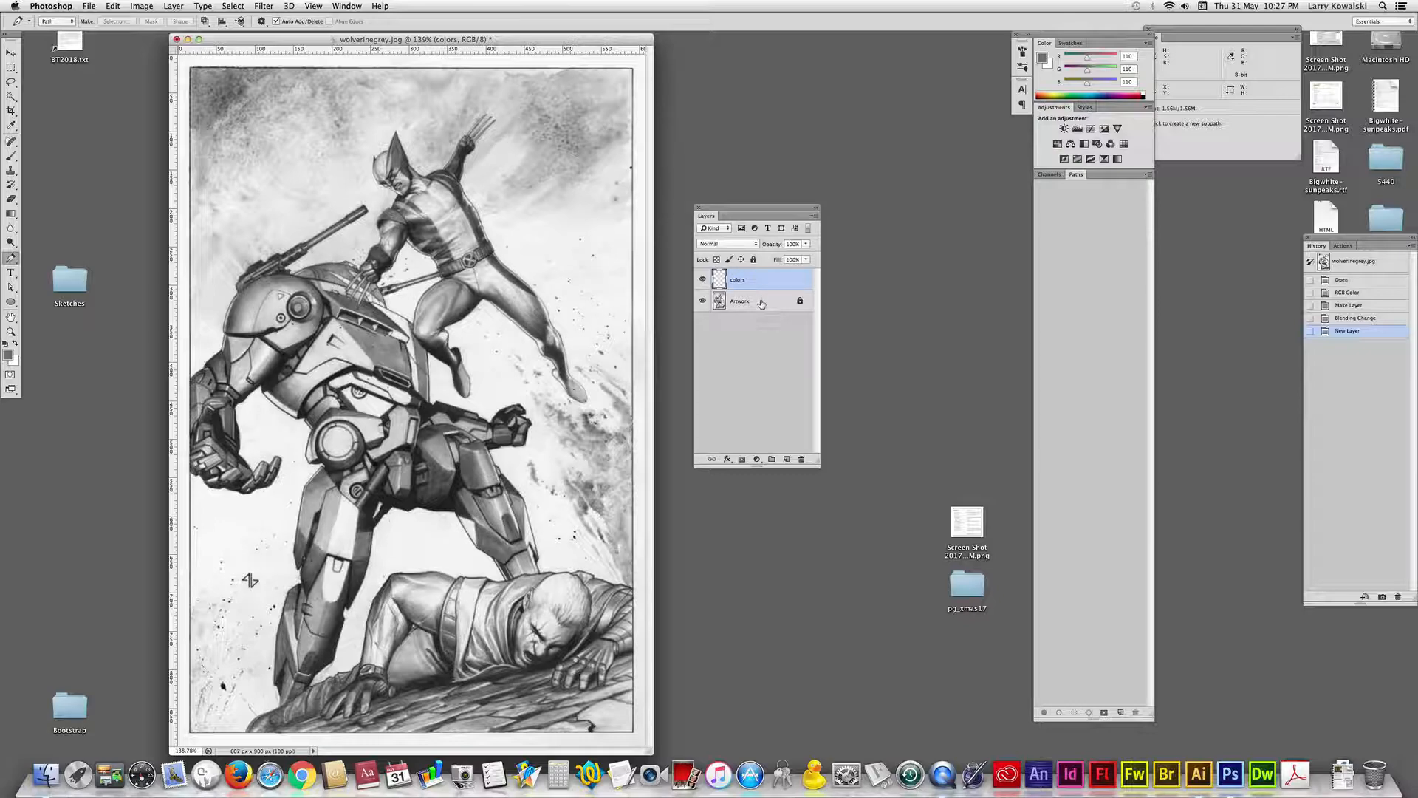
pyautogui.moveTo(761, 304); pyautogui.dragTo(762, 273)
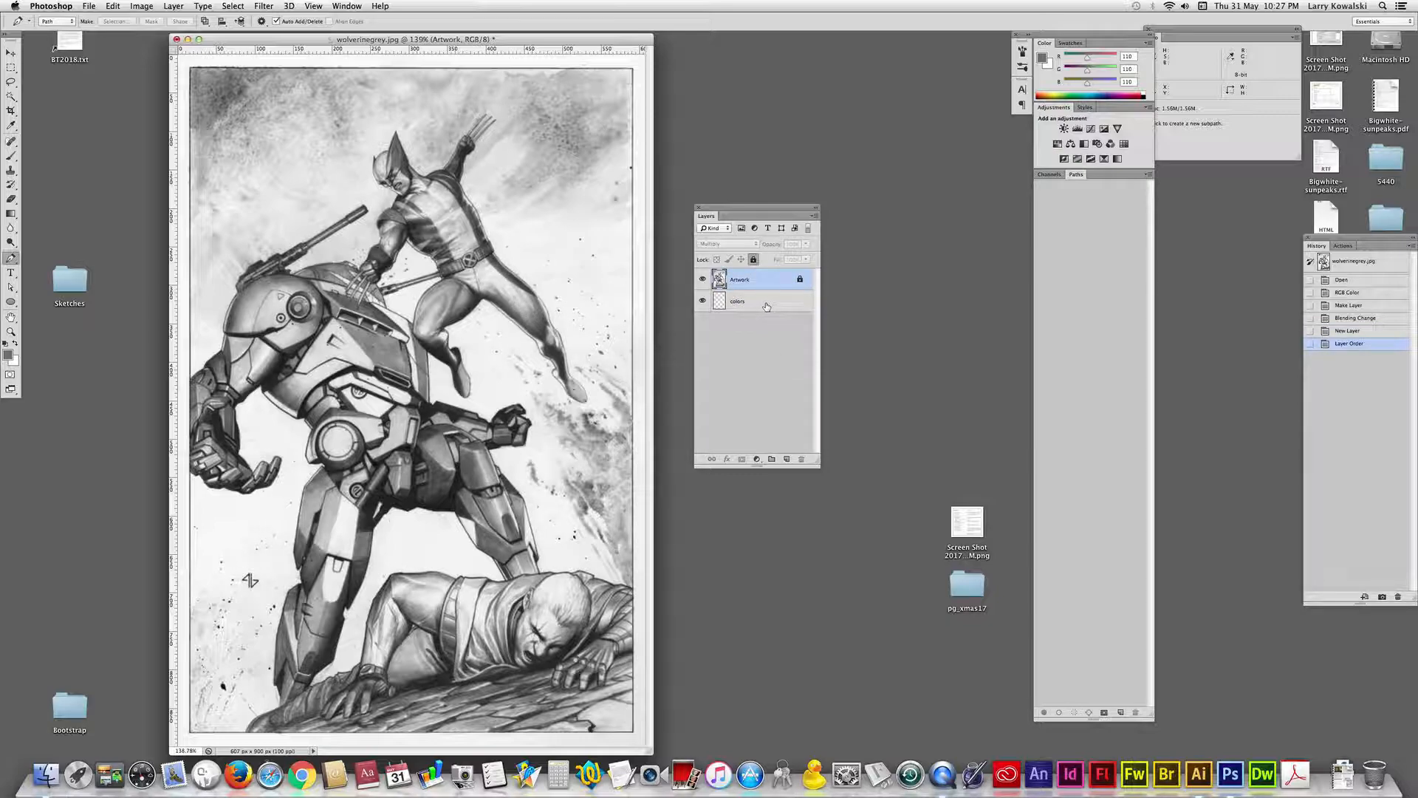
# Make the colors layer active and set the foreground color to bright red, ef0505
pyautogui.click(766, 306)
pyautogui.press('i')
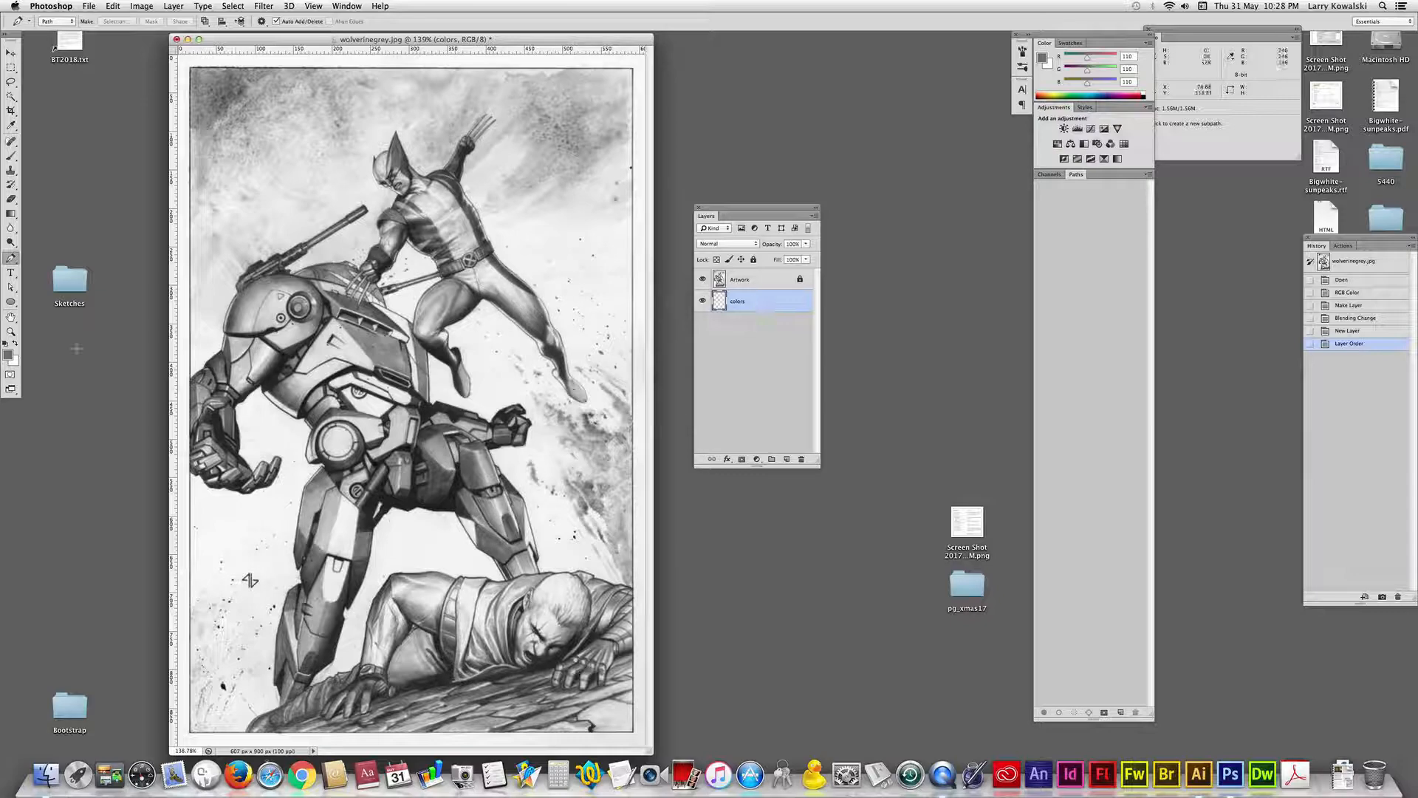
pyautogui.click(12, 356)
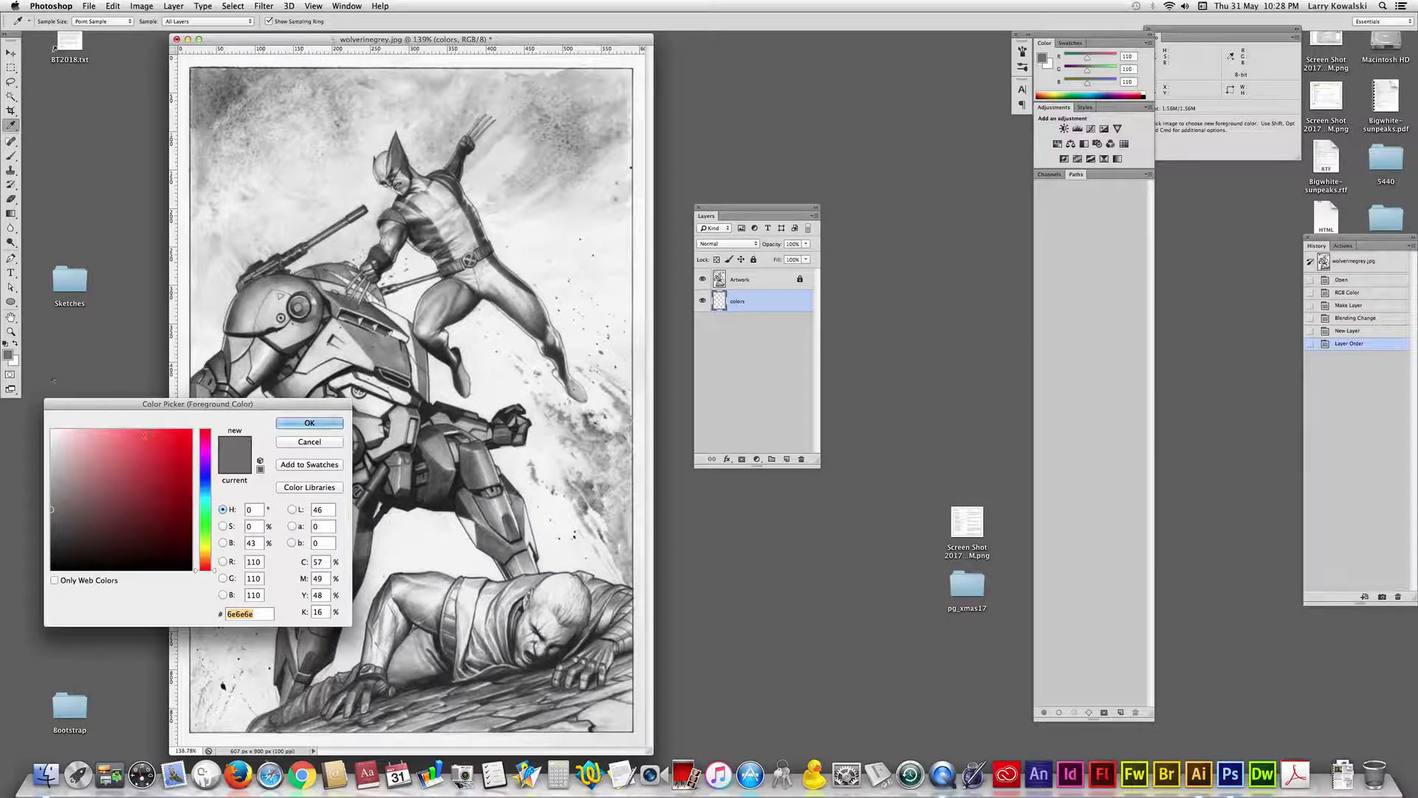
pyautogui.click(189, 439)
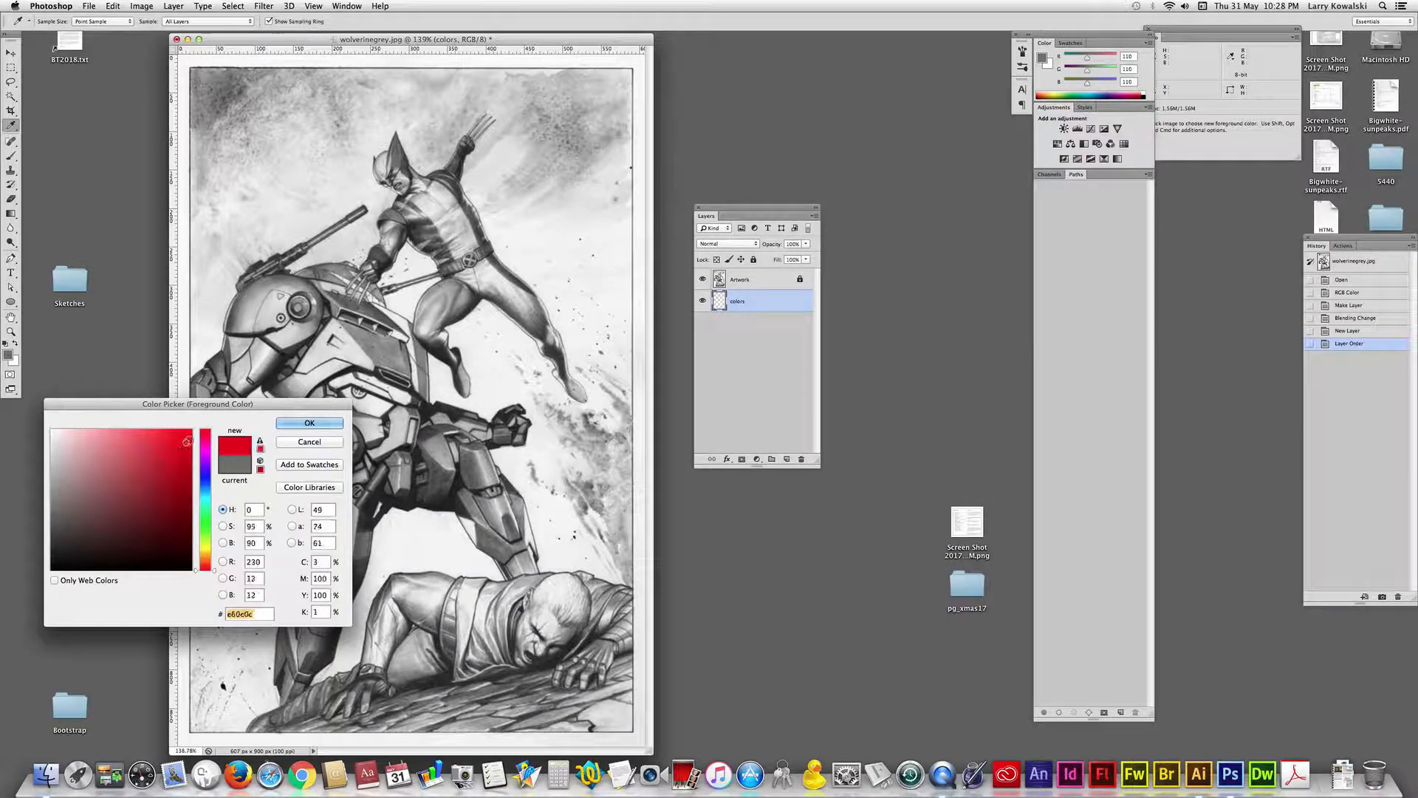
pyautogui.click(313, 426)
pyautogui.press('p')
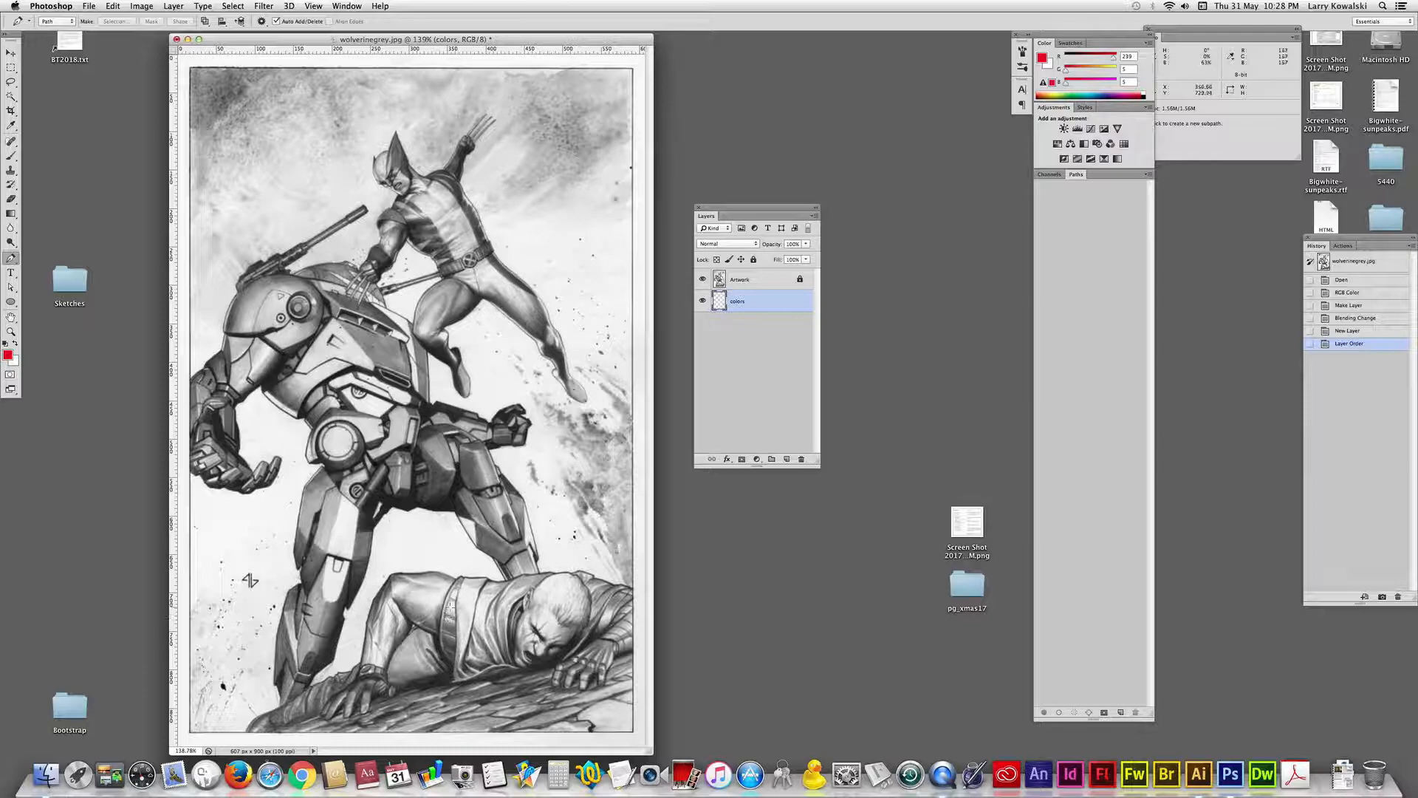
# Paint the robot's shoulder and torso red on the colors layer with a much larger, hard-edged brush
pyautogui.click(12, 156)
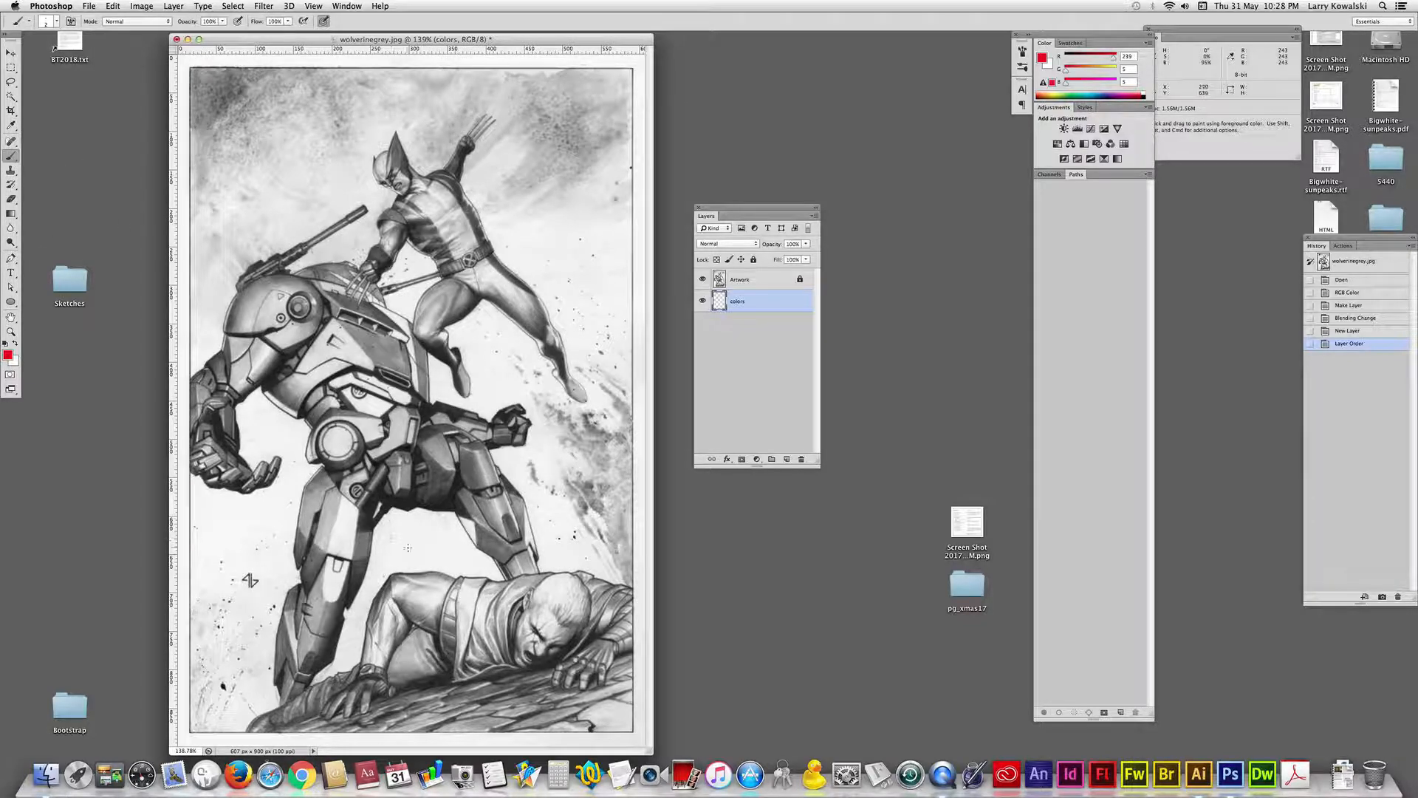
pyautogui.press(']')
pyautogui.press(']')
pyautogui.press(']')
pyautogui.press(']')
pyautogui.press(']')
pyautogui.press(']')
pyautogui.press(']')
pyautogui.press(']')
pyautogui.press(']')
pyautogui.press(']')
pyautogui.press(']')
pyautogui.press(']')
pyautogui.press(']')
pyautogui.press(']')
pyautogui.press(']')
pyautogui.moveTo(271, 289); pyautogui.dragTo(265, 310)
pyautogui.press('shift')
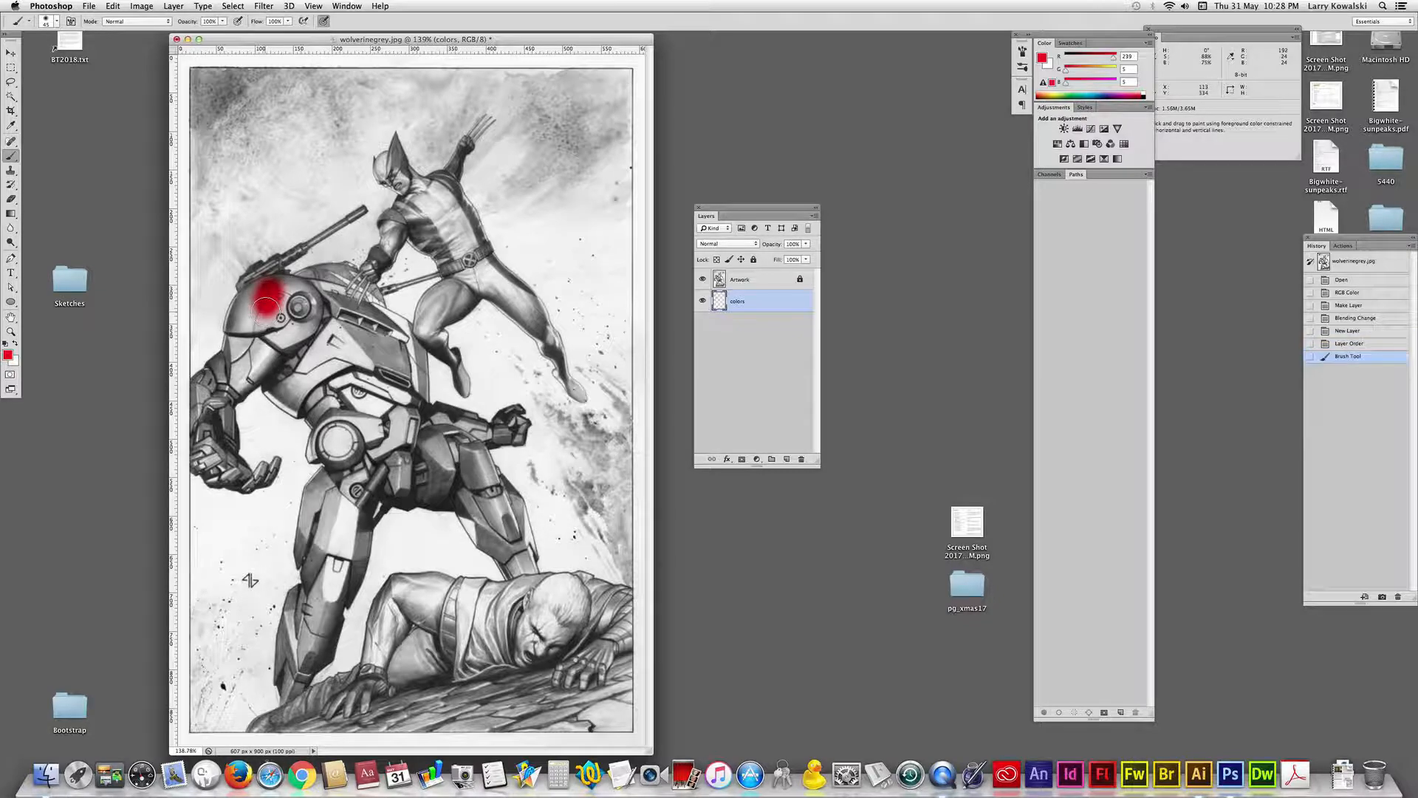
pyautogui.moveTo(265, 304)
pyautogui.mouseDown()
pyautogui.moveTo(233, 376)
pyautogui.moveTo(324, 322)
pyautogui.moveTo(318, 303)
pyautogui.moveTo(277, 294)
pyautogui.moveTo(264, 339)
pyautogui.moveTo(292, 322)
pyautogui.moveTo(277, 375)
pyautogui.moveTo(301, 401)
pyautogui.moveTo(284, 375)
pyautogui.moveTo(320, 356)
pyautogui.moveTo(320, 395)
pyautogui.moveTo(335, 335)
pyautogui.moveTo(339, 419)
pyautogui.moveTo(355, 376)
pyautogui.moveTo(331, 304)
pyautogui.moveTo(362, 395)
pyautogui.moveTo(362, 332)
pyautogui.moveTo(338, 303)
pyautogui.moveTo(370, 347)
pyautogui.moveTo(358, 390)
pyautogui.moveTo(369, 336)
pyautogui.mouseUp()
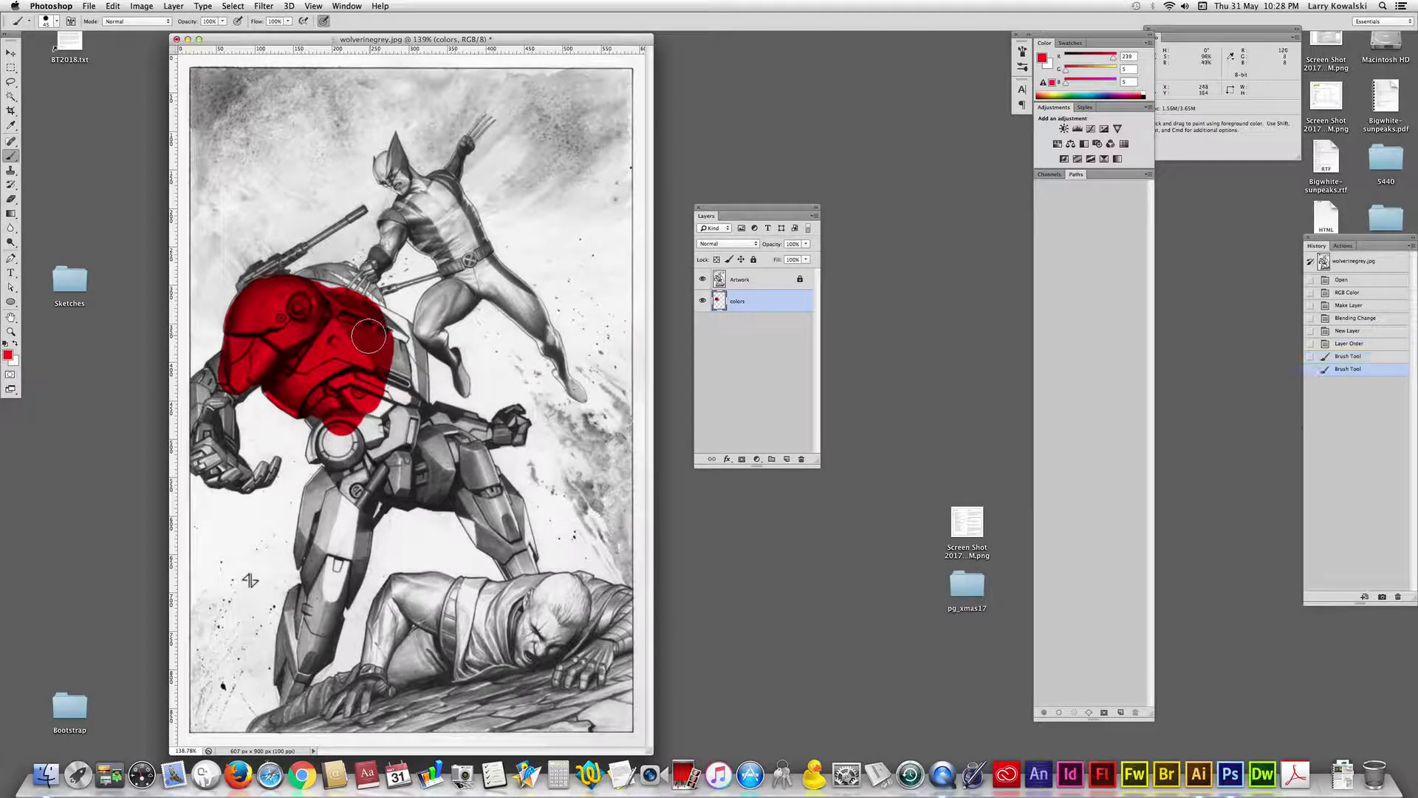
# Switch the foreground color to bright yellow and paint Wolverine's chest and both thighs on the colors layer
pyautogui.click(7, 355)
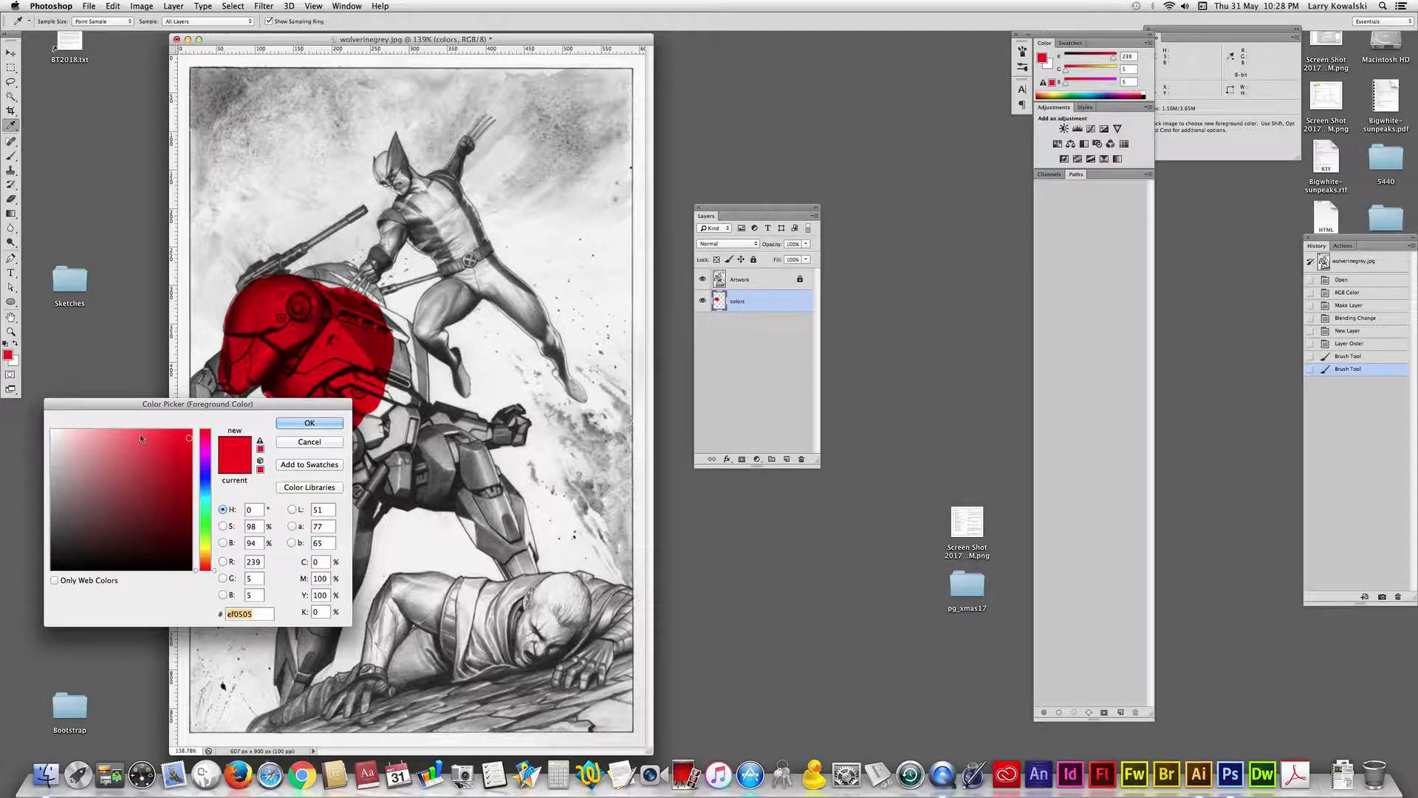
pyautogui.click(209, 552)
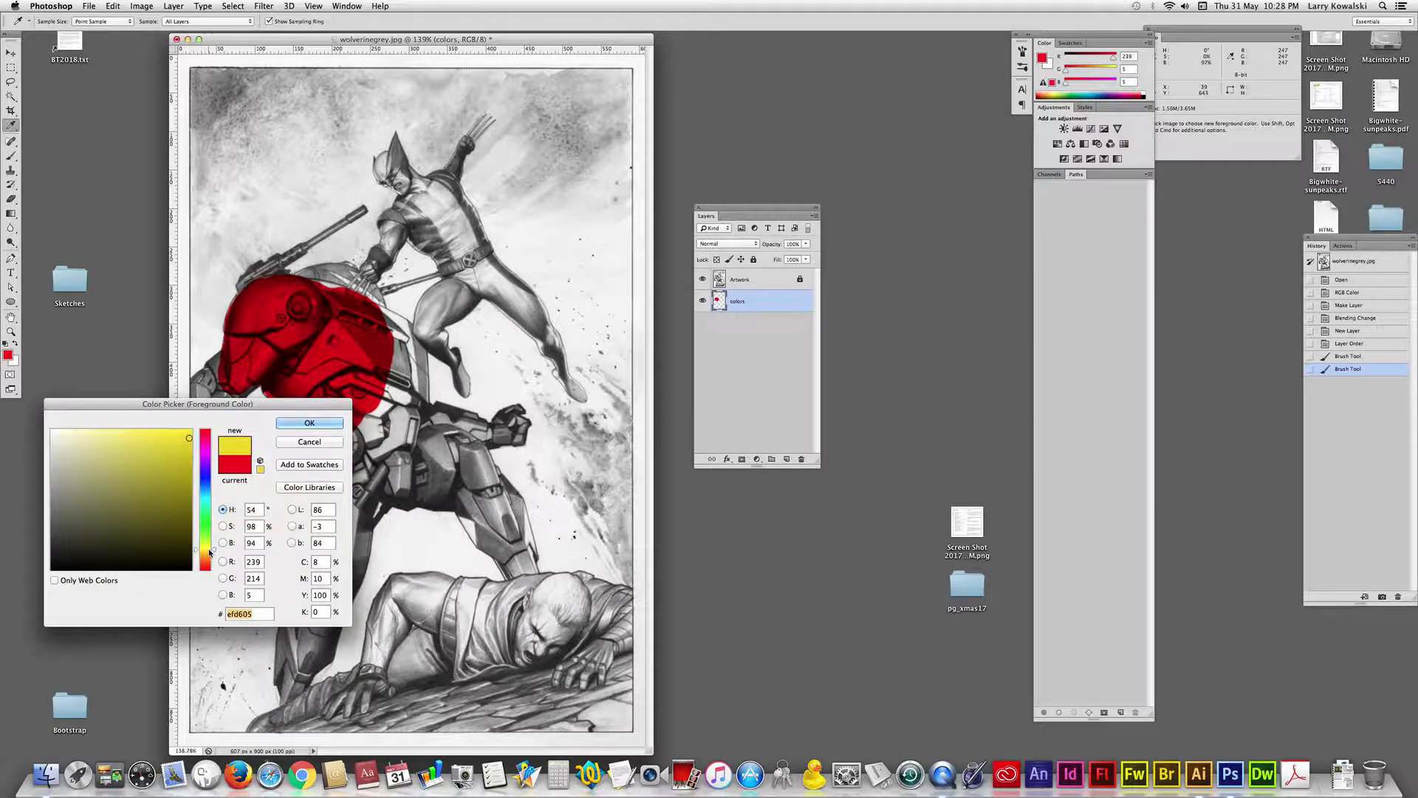
pyautogui.click(192, 430)
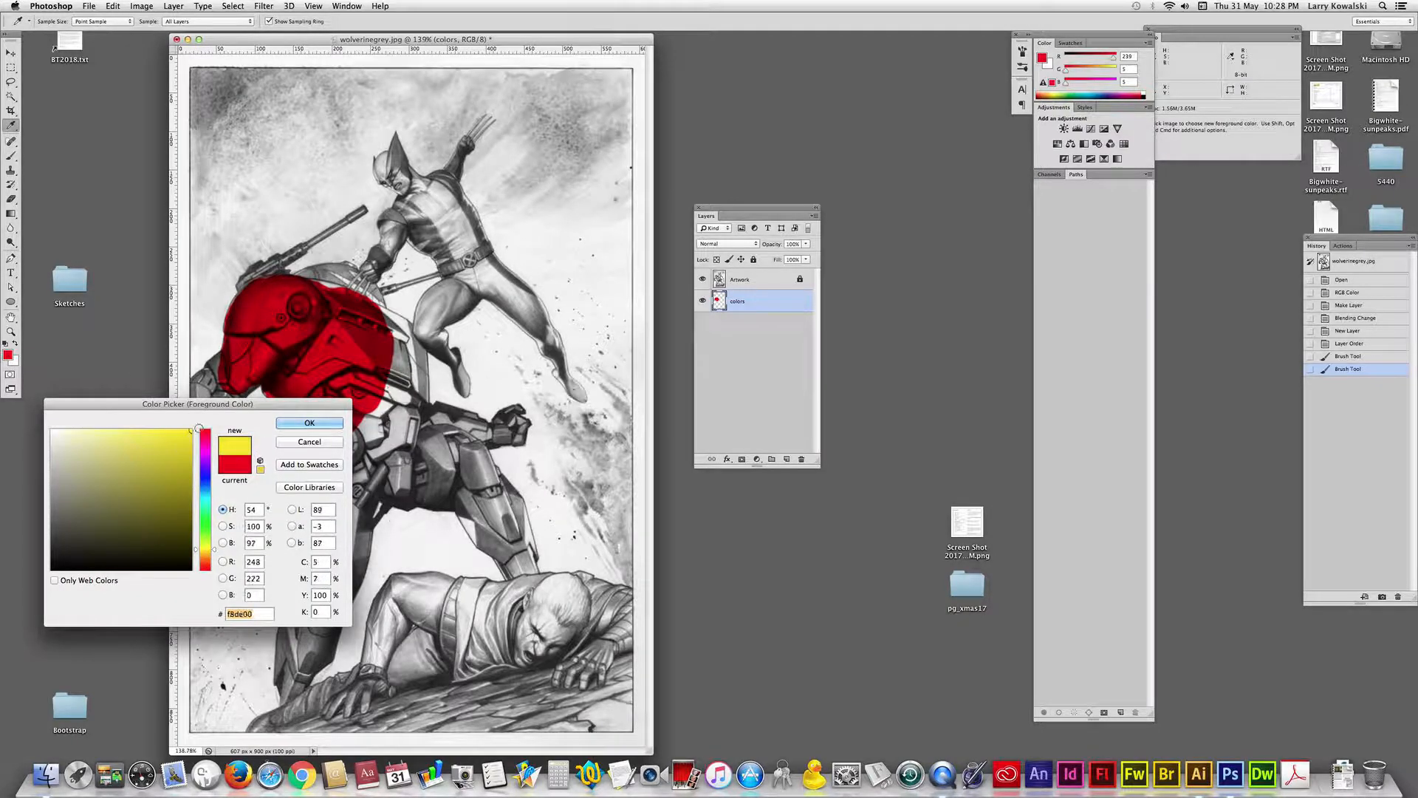
pyautogui.click(300, 427)
pyautogui.click(435, 202)
pyautogui.moveTo(435, 204)
pyautogui.mouseDown()
pyautogui.moveTo(458, 245)
pyautogui.moveTo(456, 294)
pyautogui.mouseUp()
pyautogui.moveTo(433, 312)
pyautogui.mouseDown()
pyautogui.moveTo(489, 281)
pyautogui.moveTo(551, 325)
pyautogui.moveTo(529, 311)
pyautogui.mouseUp()
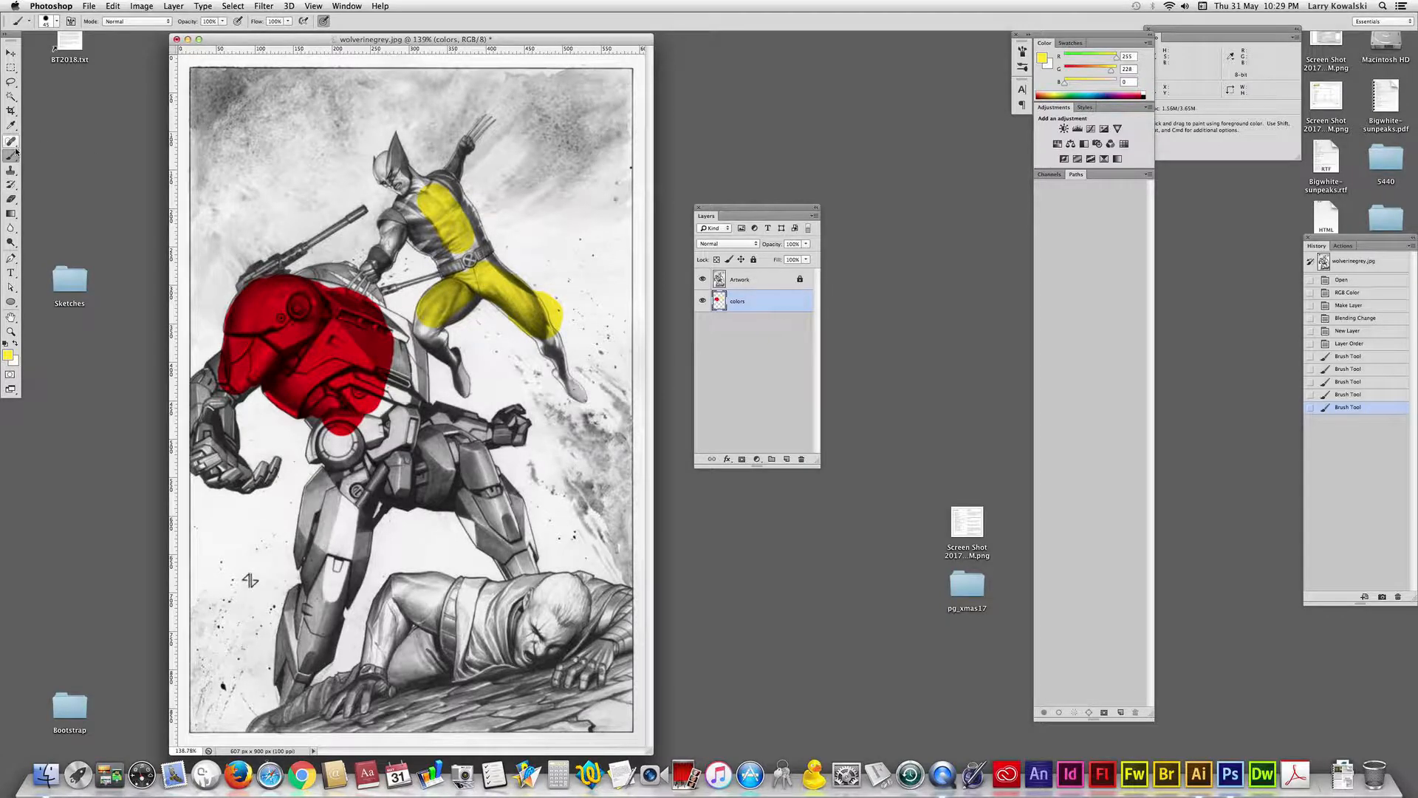
# Erase the yellow paint that spills outside Wolverine's legs, using a slightly enlarged Eraser
pyautogui.click(15, 200)
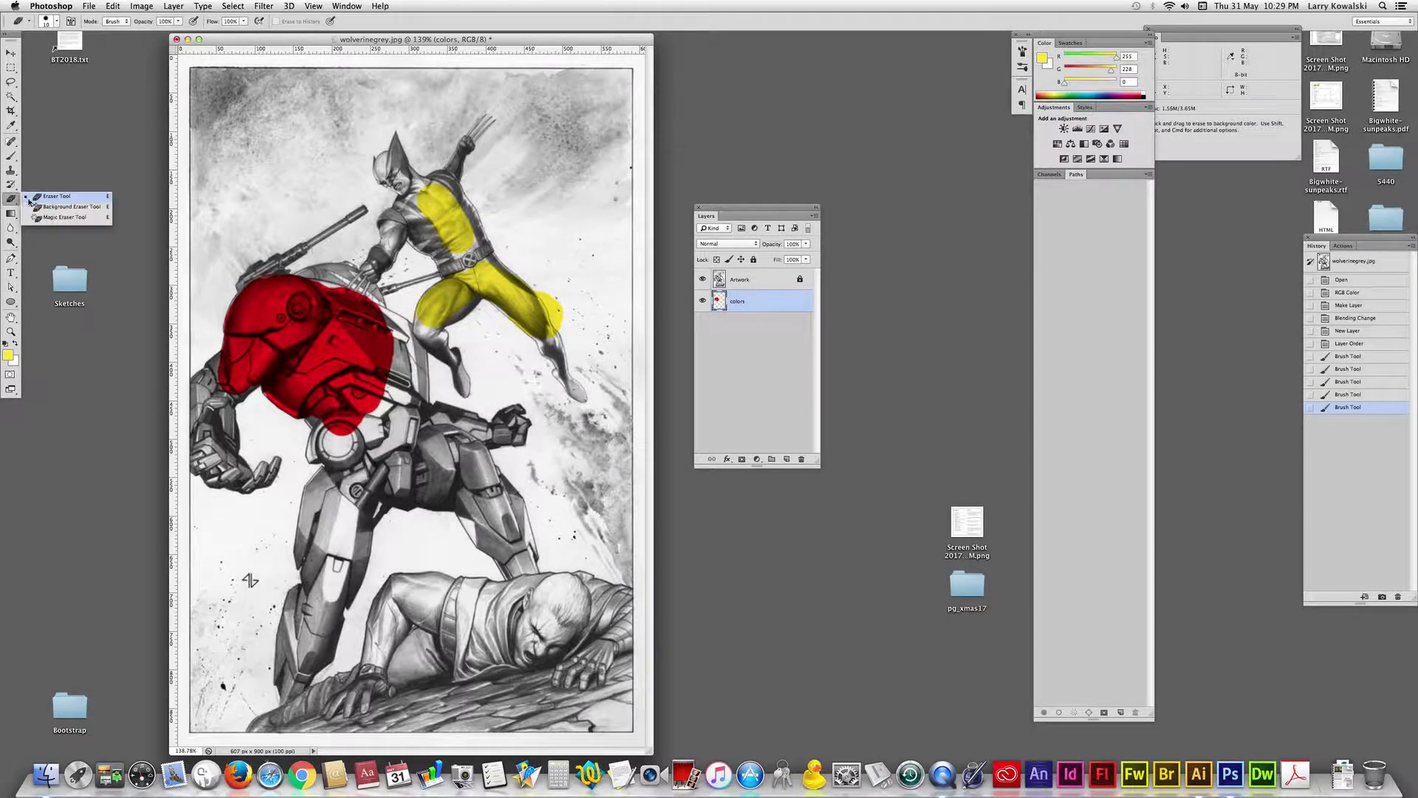
pyautogui.click(48, 198)
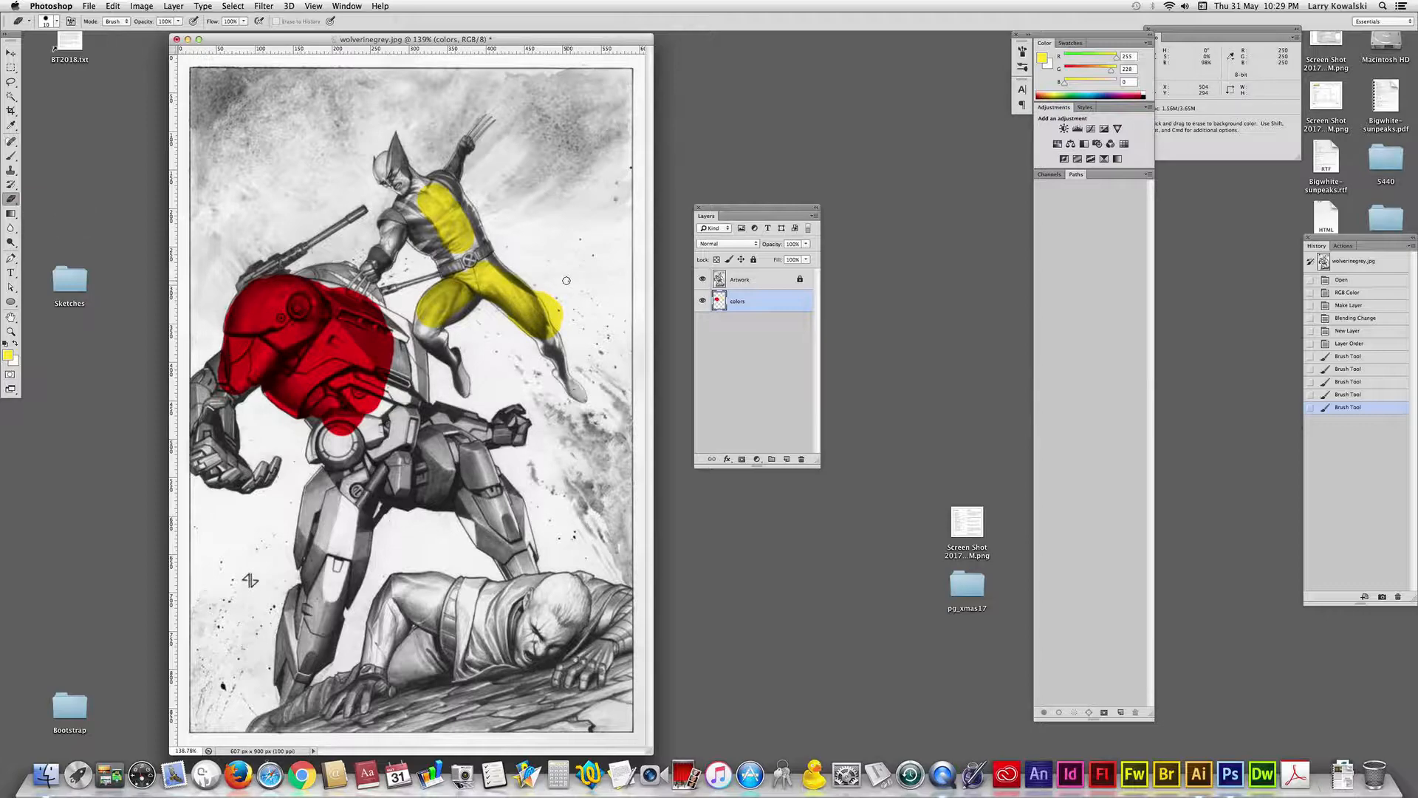
pyautogui.press(']')
pyautogui.press(']')
pyautogui.moveTo(552, 294)
pyautogui.mouseDown()
pyautogui.moveTo(573, 330)
pyautogui.moveTo(546, 284)
pyautogui.mouseUp()
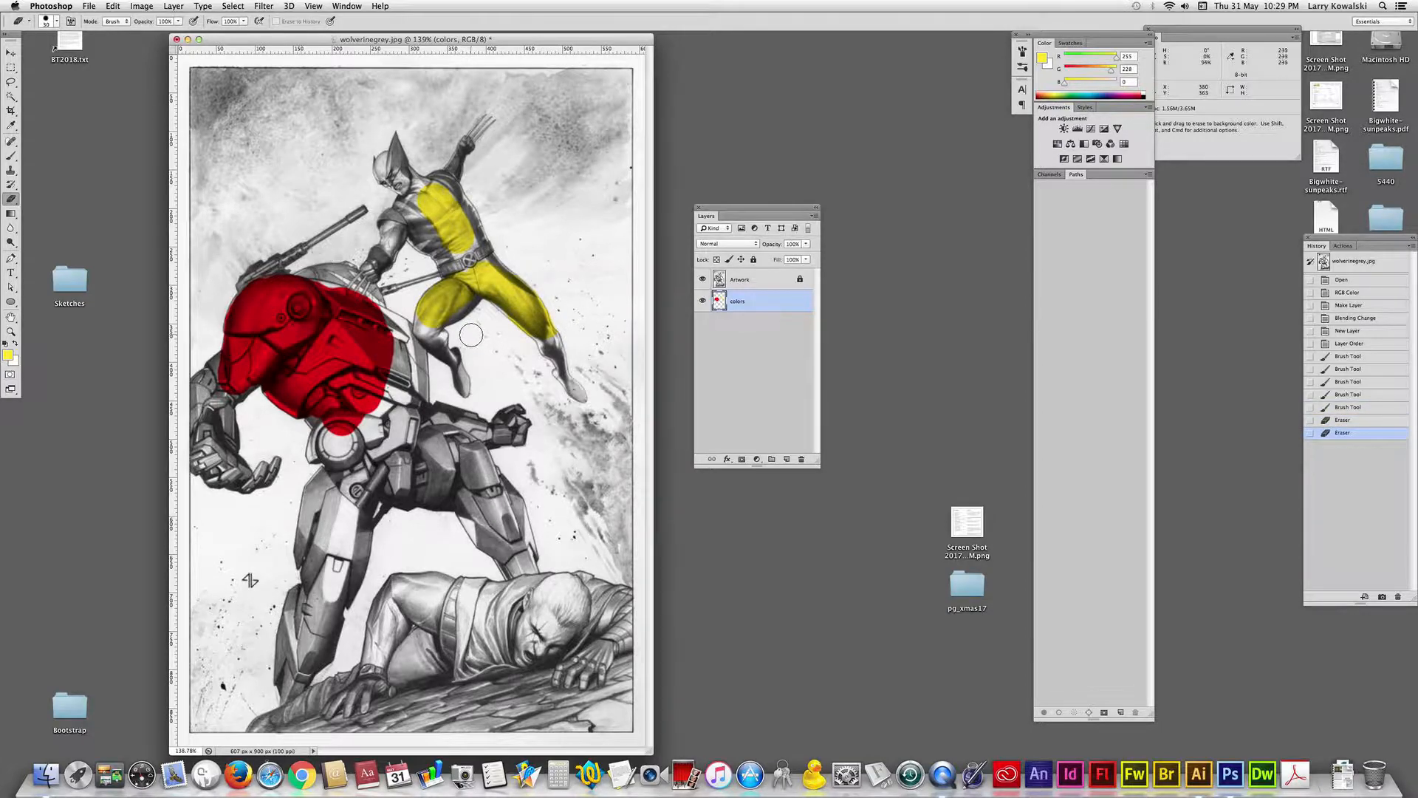
# Hide the Artwork layer to view the painted colors alone, and show it again
pyautogui.click(702, 280)
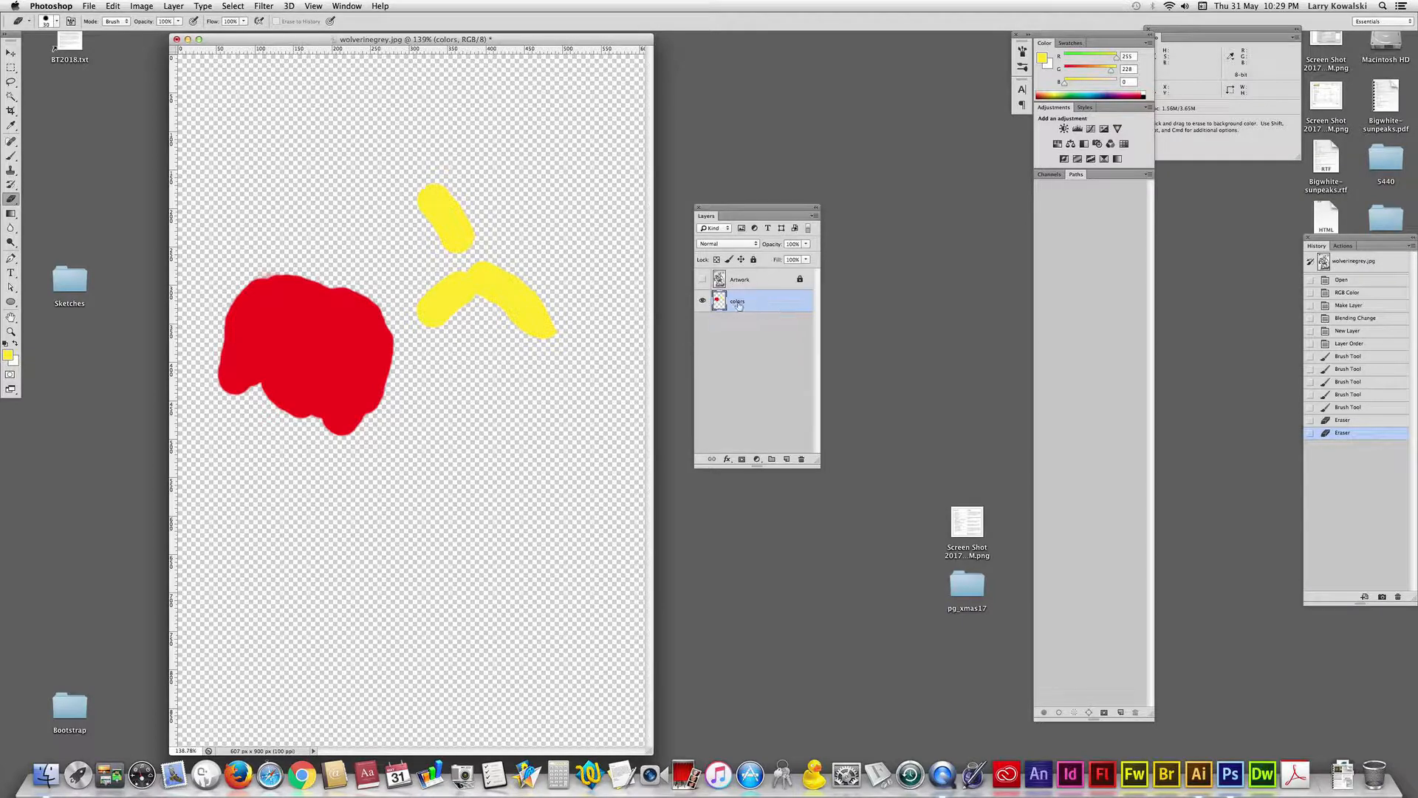
pyautogui.click(703, 280)
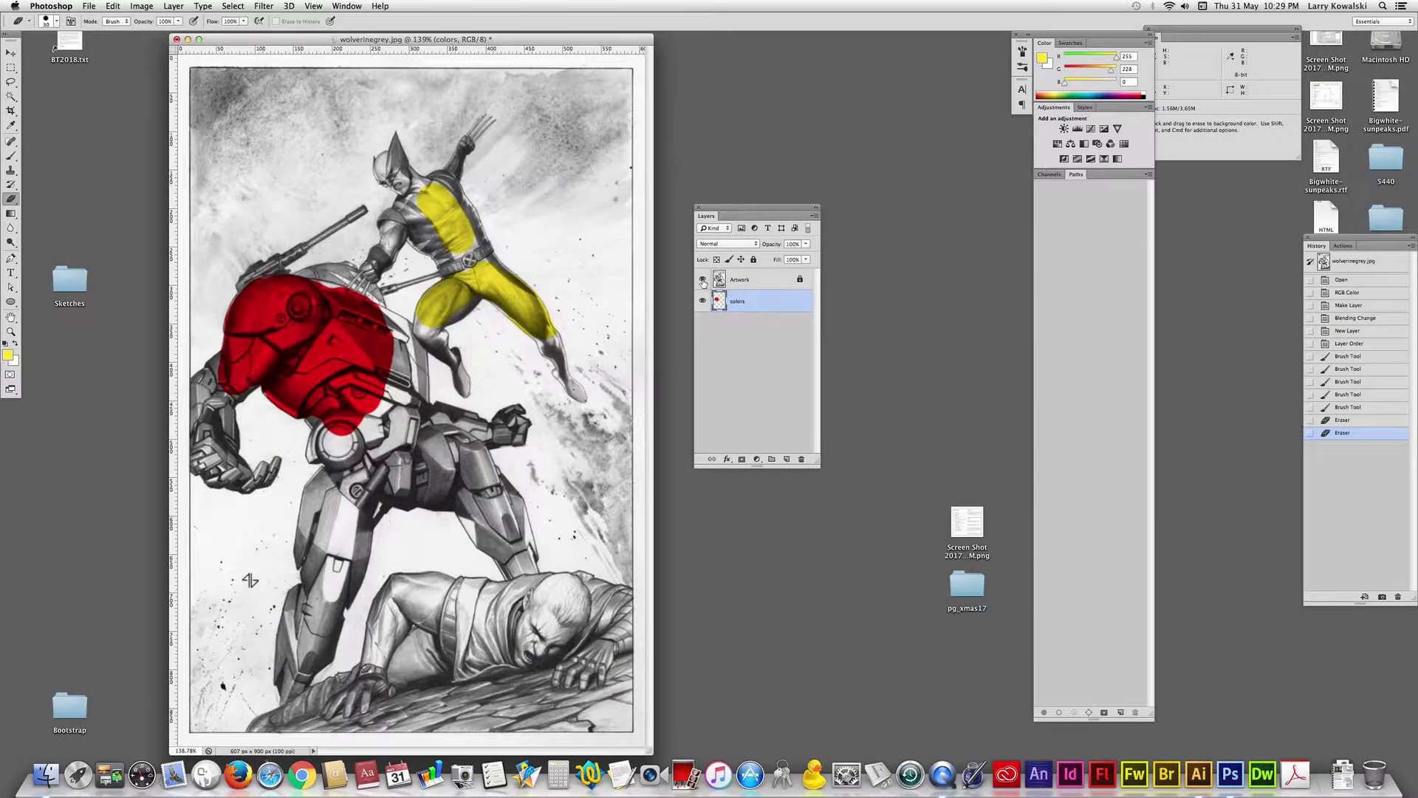